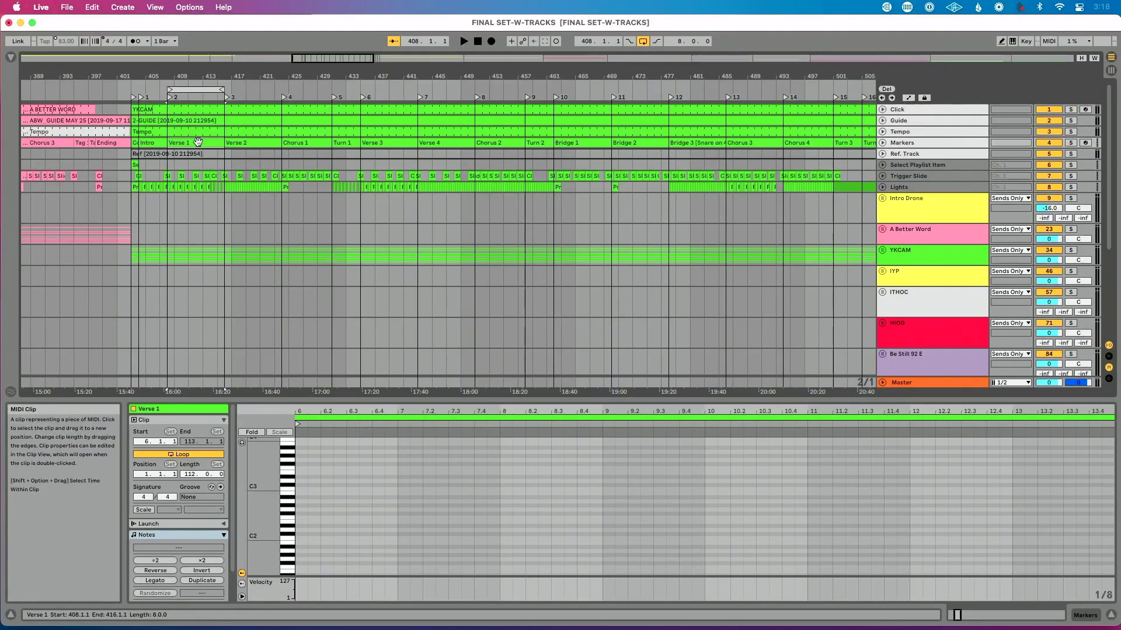
Step: Select the looped bars 405–413 across every track using the loop brace
{"action": "left_click", "coordinate": [196, 90]}
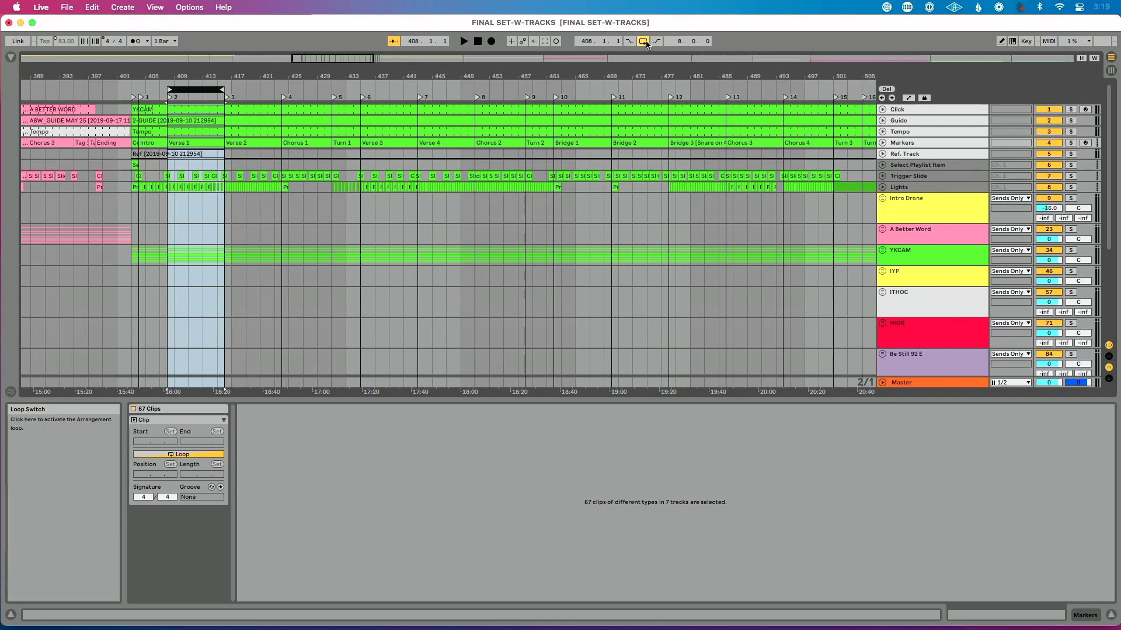
Step: Switch the arrangement loop off and then back on
{"action": "left_click", "coordinate": [644, 41]}
{"action": "key", "text": "super+z"}
{"action": "key", "text": "super+z"}
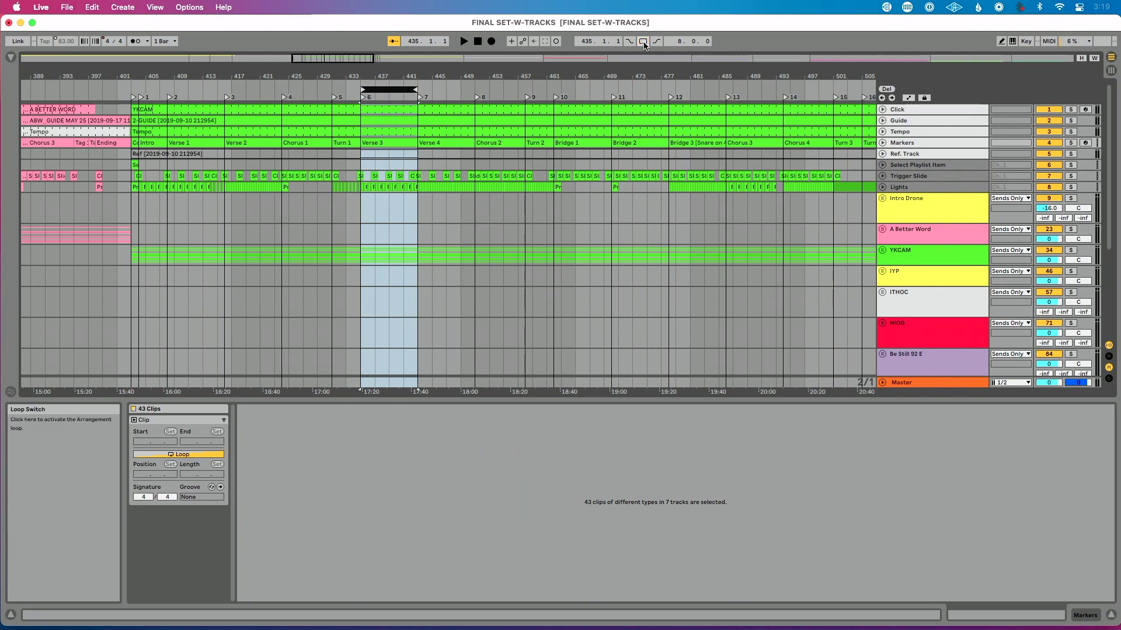
Step: Insert a new MIDI track and name it Repeat
{"action": "key", "text": "super+shift+t"}
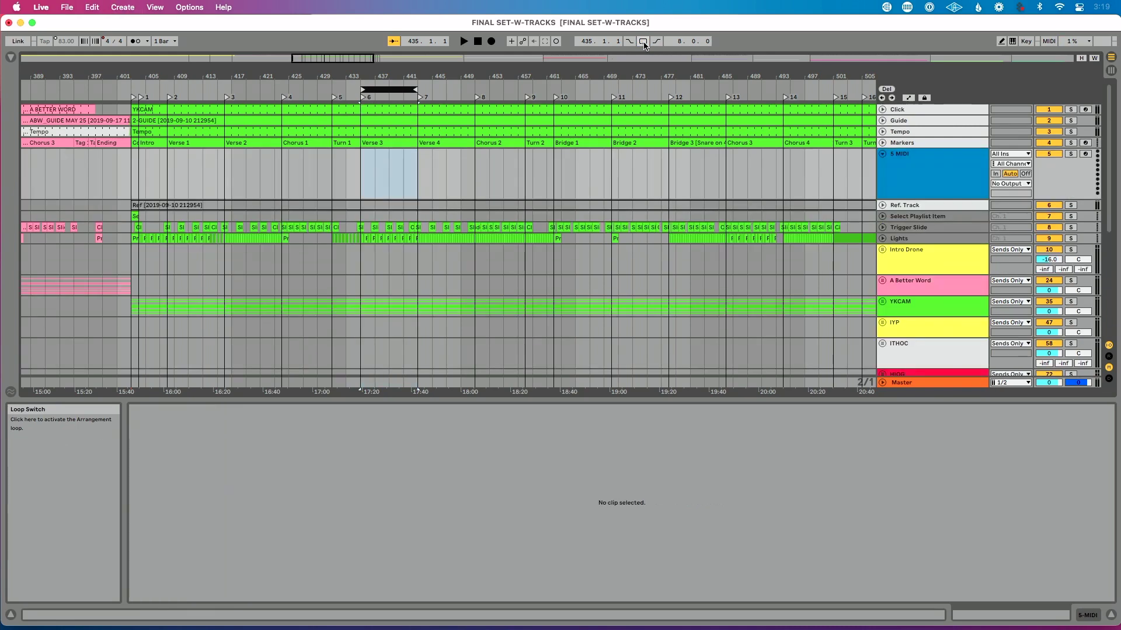
{"action": "left_click", "coordinate": [917, 155]}
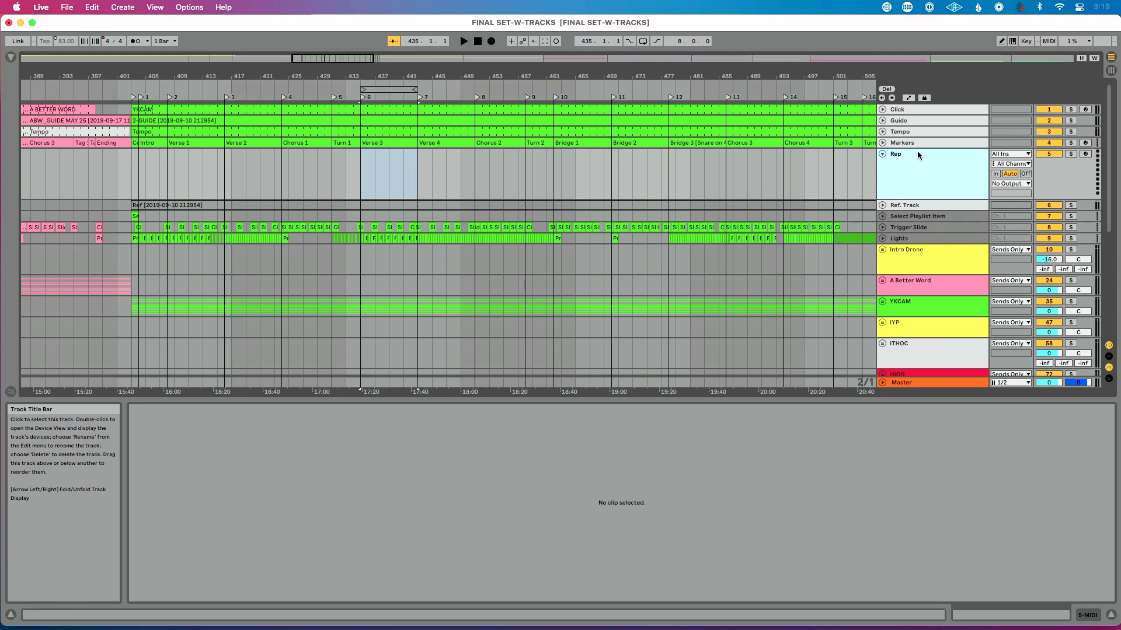
{"action": "key", "text": "Return"}
Step: Move the Repeat track below Ref. Track and route its output to IAC Driver, Ch. 1
{"action": "left_click_drag", "start_coordinate": [912, 150], "coordinate": [913, 215]}
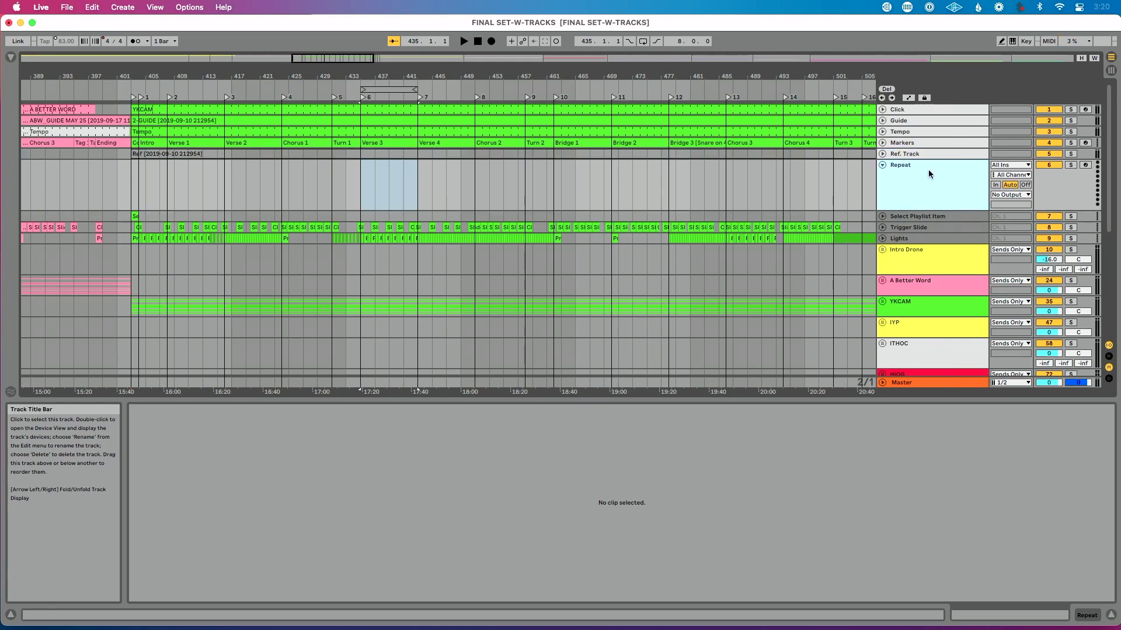
{"action": "left_click", "coordinate": [1010, 195]}
{"action": "left_click", "coordinate": [1019, 204]}
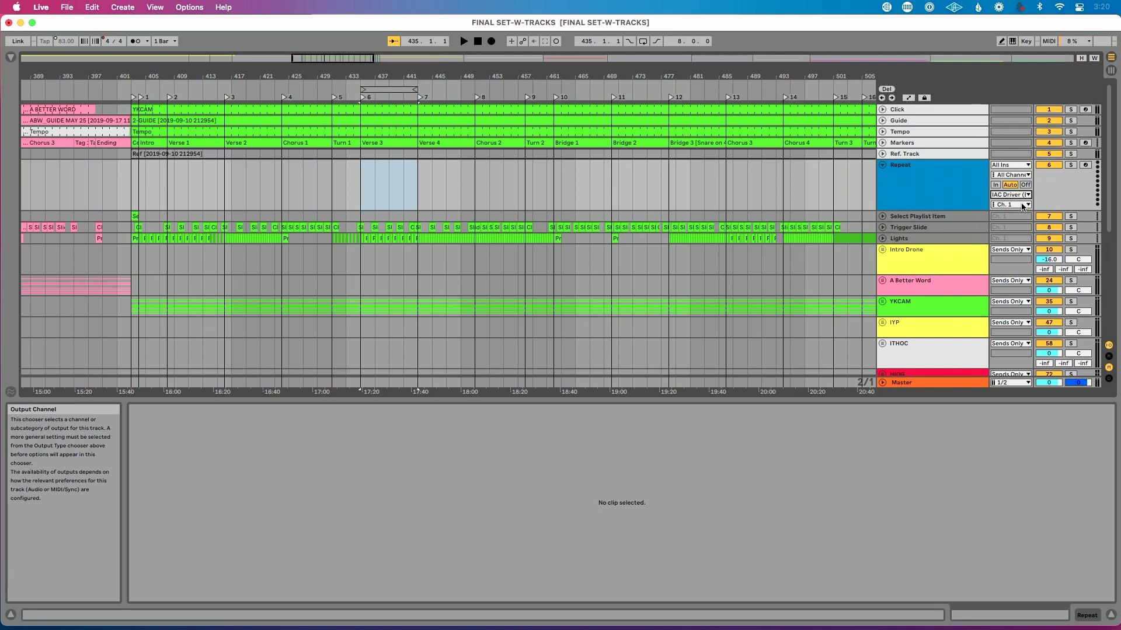
{"action": "left_click", "coordinate": [1022, 206]}
{"action": "left_click", "coordinate": [1021, 206]}
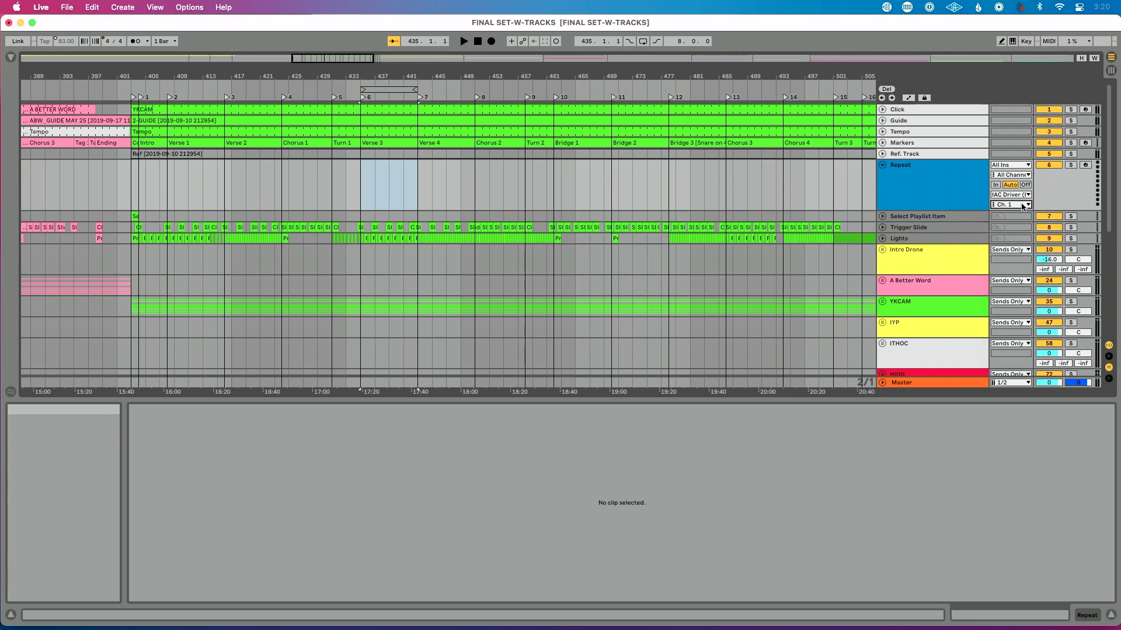
Step: Create an empty one-bar MIDI clip at bar 431 in the Repeat lane, deleting a stray clip
{"action": "left_click", "coordinate": [334, 167]}
{"action": "scroll", "coordinate": [334, 166], "scroll_direction": "up", "scroll_amount": 5}
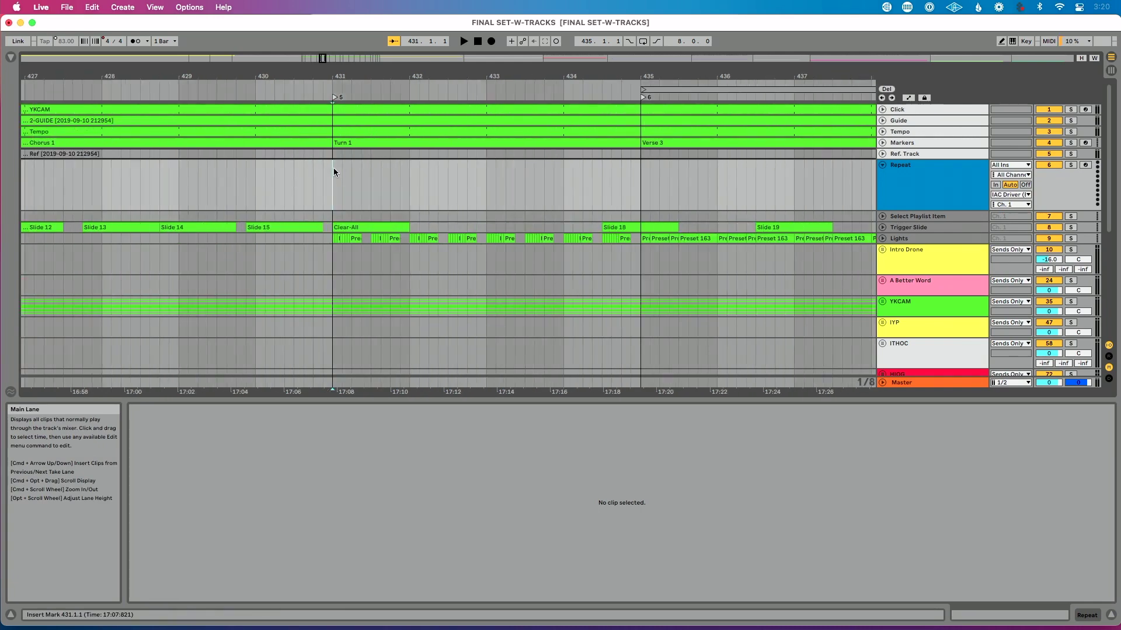
{"action": "left_click_drag", "start_coordinate": [334, 167], "coordinate": [411, 177]}
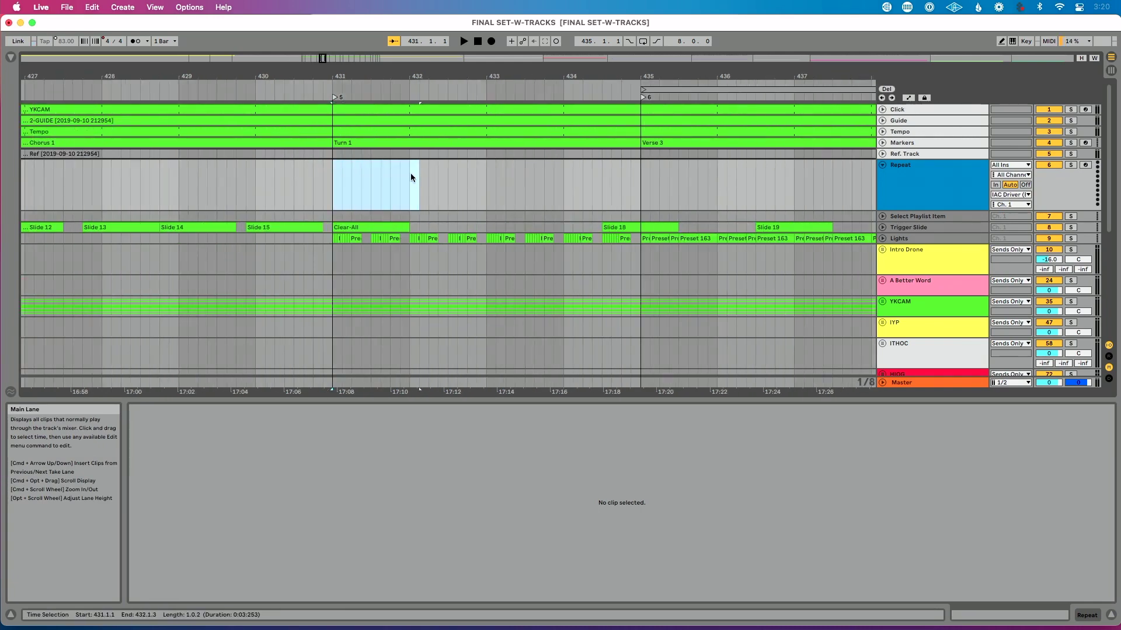
{"action": "double_click", "coordinate": [329, 174]}
{"action": "left_click", "coordinate": [405, 174], "text": "shift"}
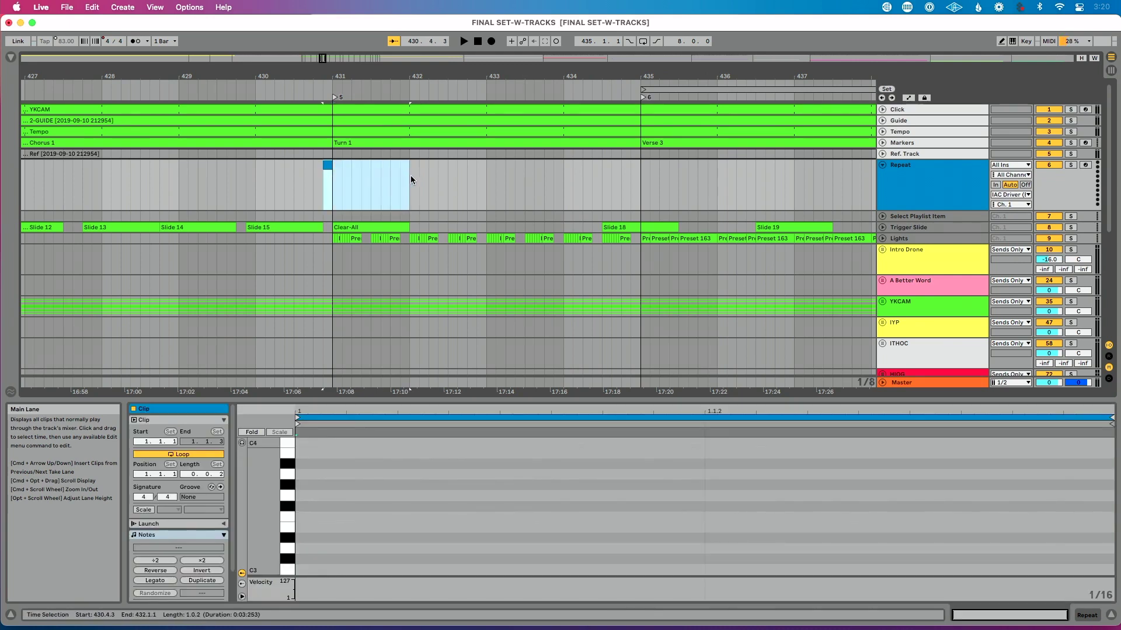
{"action": "left_click", "coordinate": [411, 175]}
{"action": "left_click_drag", "start_coordinate": [333, 173], "coordinate": [395, 176]}
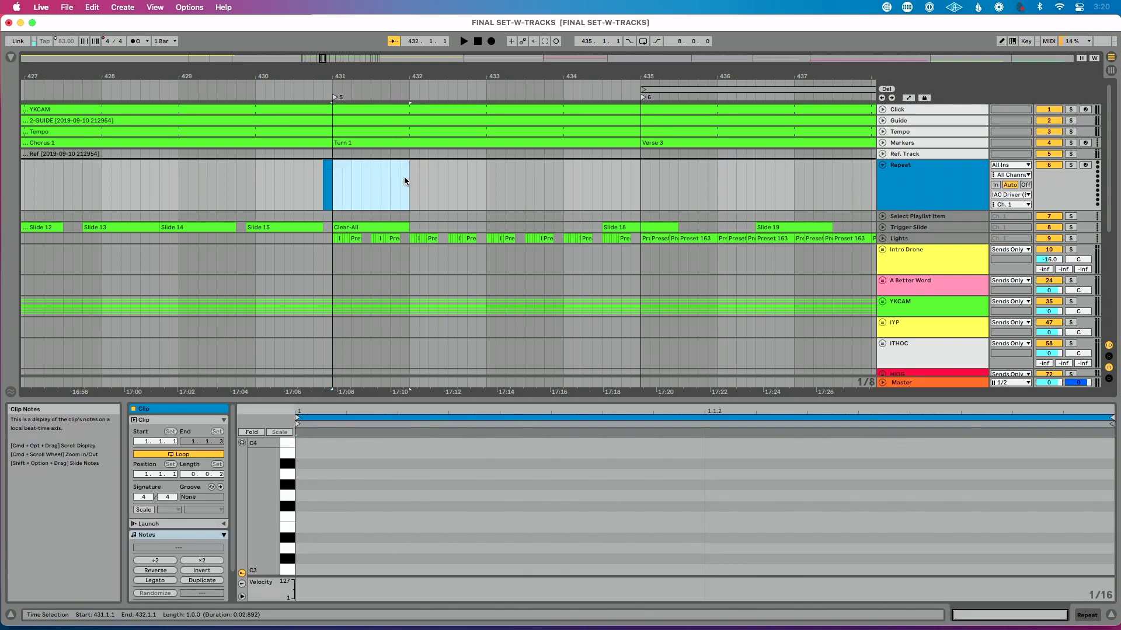
{"action": "key", "text": "super+shift+m"}
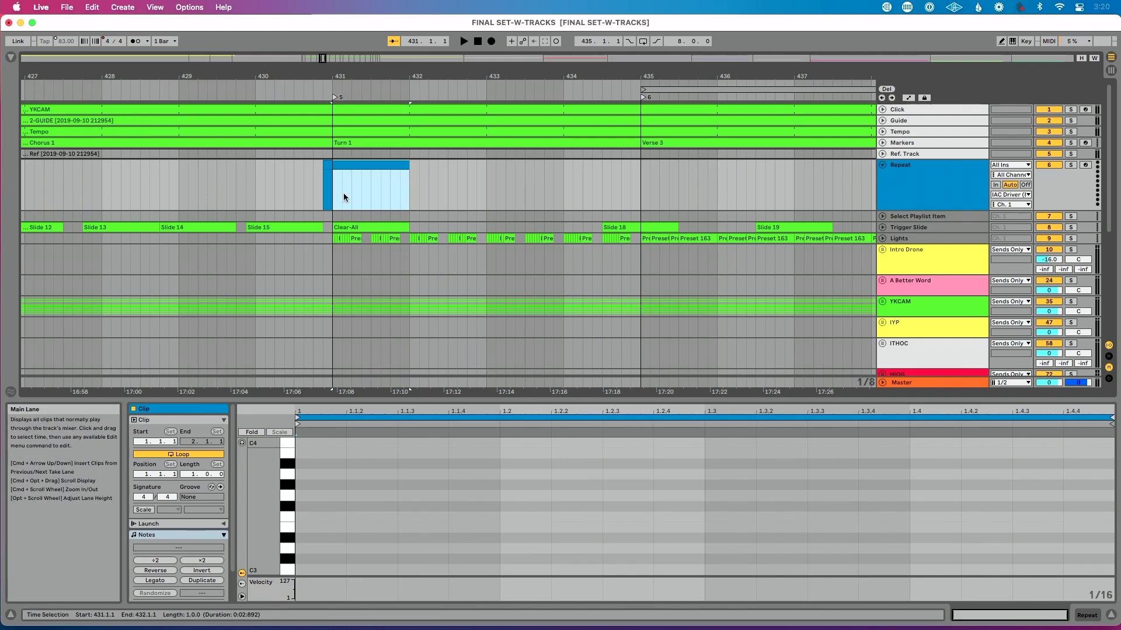
{"action": "left_click", "coordinate": [328, 181]}
{"action": "key", "text": "Delete"}
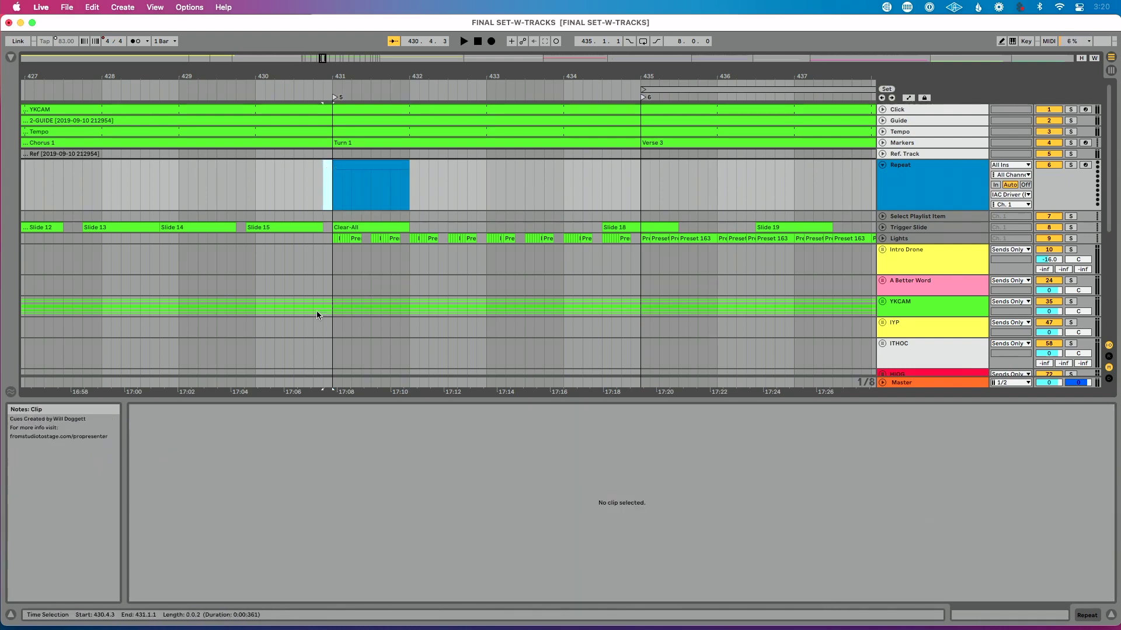
Step: Add an F3 note to the clip, stretched across the whole bar
{"action": "left_click", "coordinate": [370, 165]}
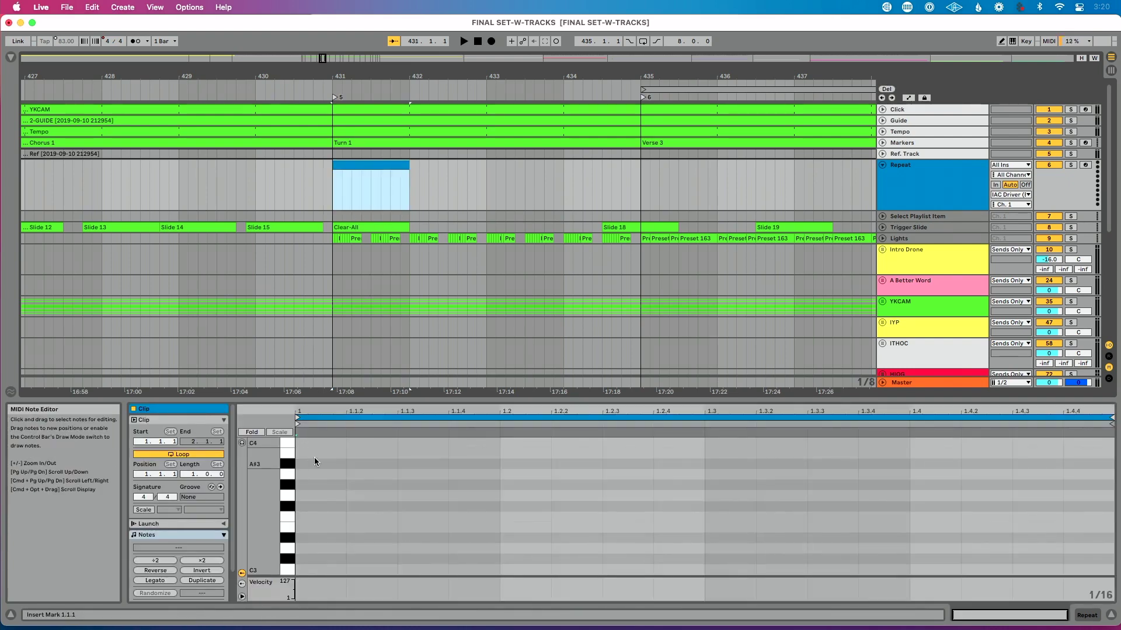
{"action": "double_click", "coordinate": [303, 516]}
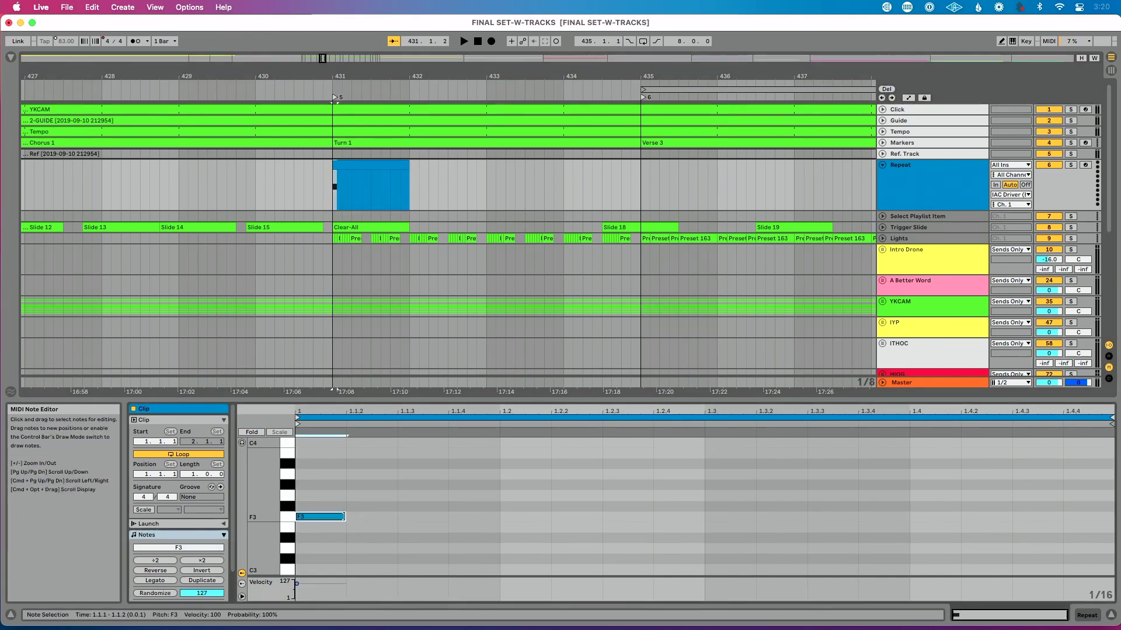
{"action": "left_click_drag", "start_coordinate": [345, 516], "coordinate": [1103, 501]}
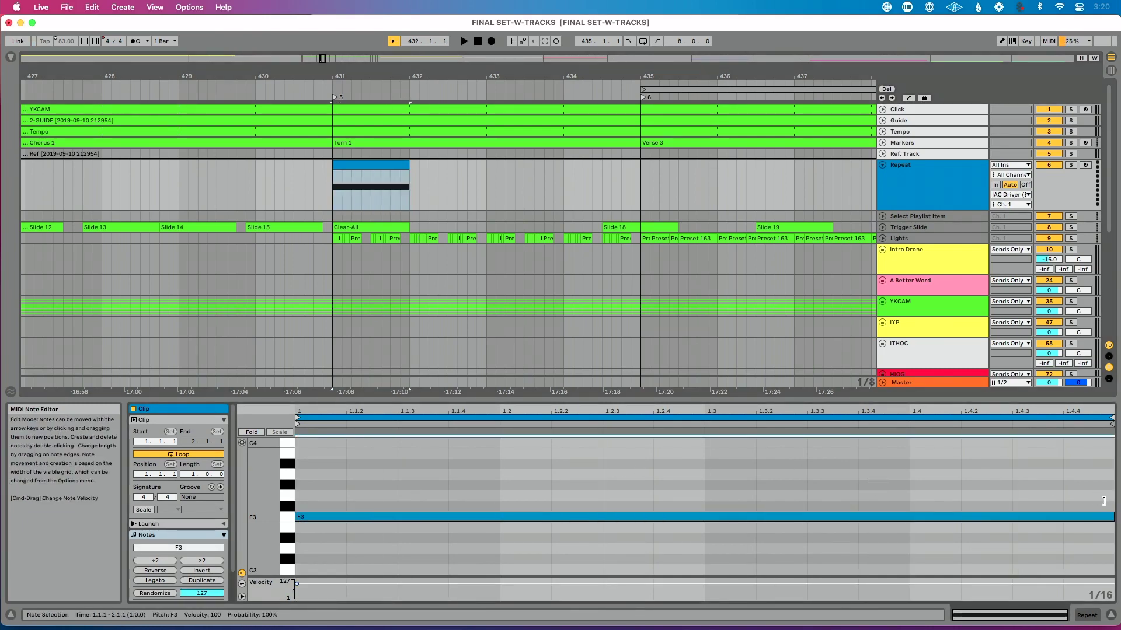
Step: Rename the bar-431 clip to 'Repeat'
{"action": "left_click", "coordinate": [358, 163]}
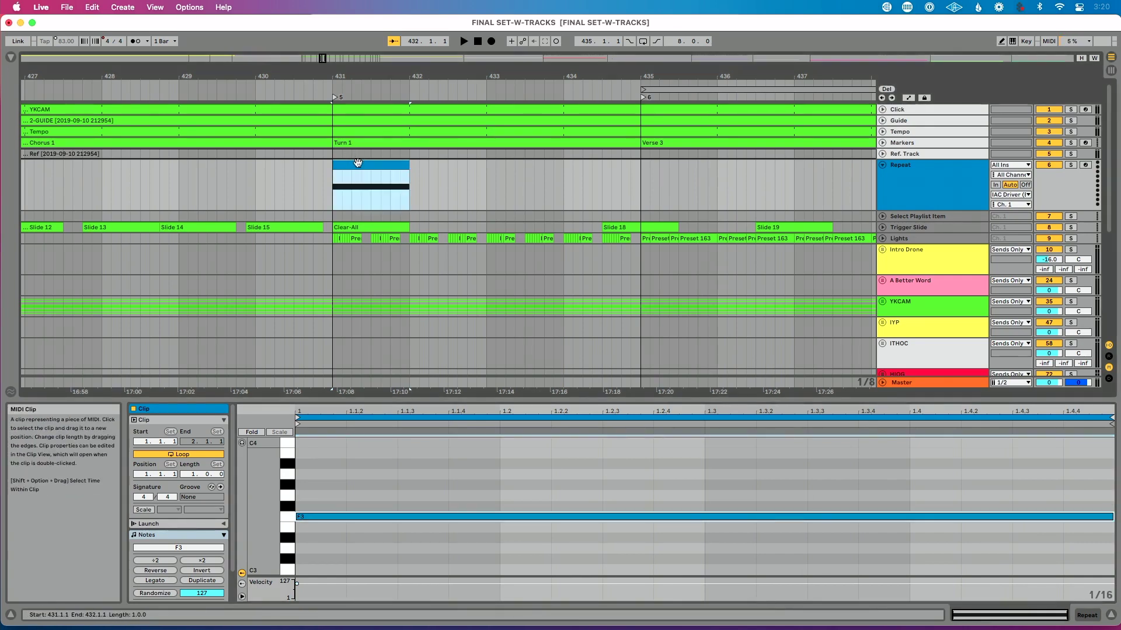
{"action": "left_click", "coordinate": [357, 162]}
{"action": "type", "text": "Repeat"}
{"action": "key", "text": "Return"}
{"action": "key", "text": "minus"}
{"action": "key", "text": "minus"}
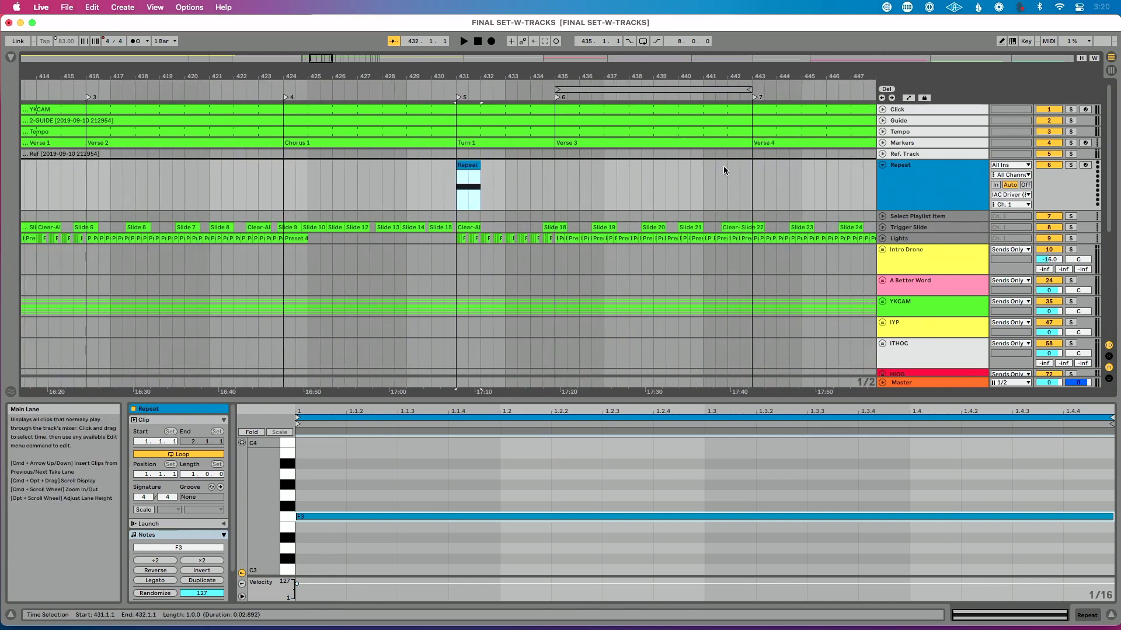
Step: In MIDI Map Mode, play through the Repeat clip at bar 431 so its F3 note gets mapped
{"action": "left_click", "coordinate": [1071, 167]}
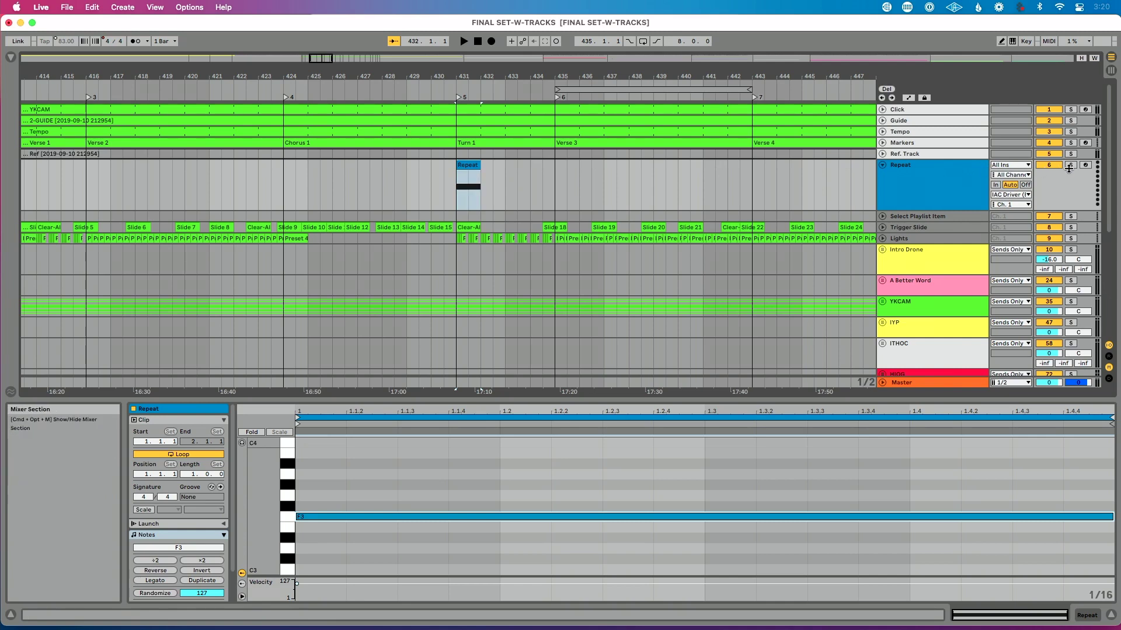
{"action": "key", "text": "super+m"}
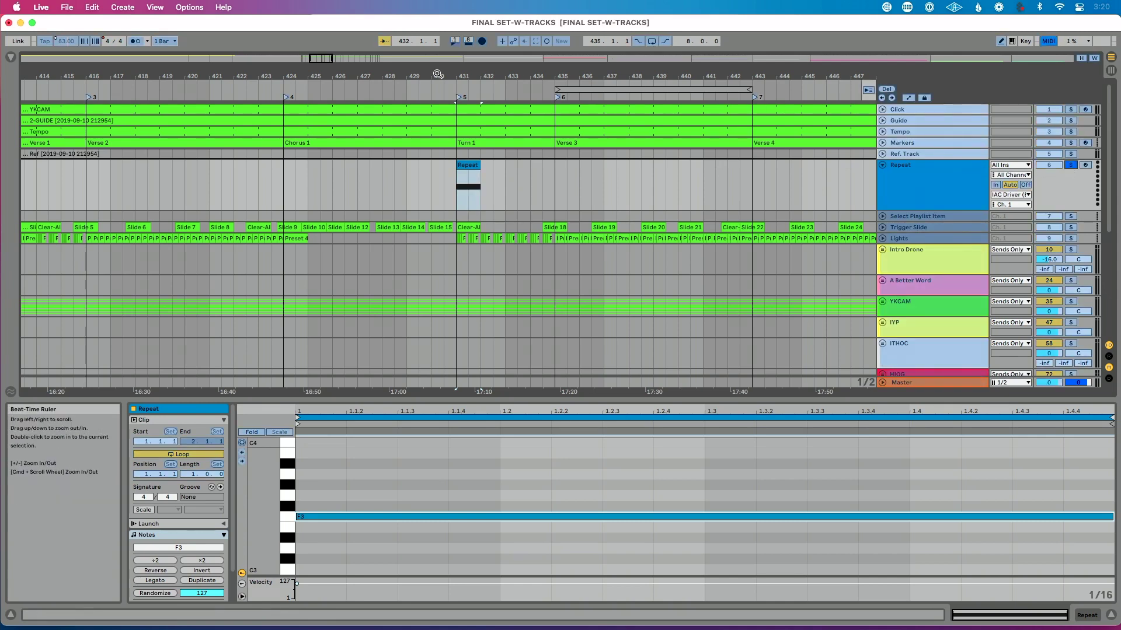
{"action": "left_click_drag", "start_coordinate": [442, 74], "coordinate": [429, 78]}
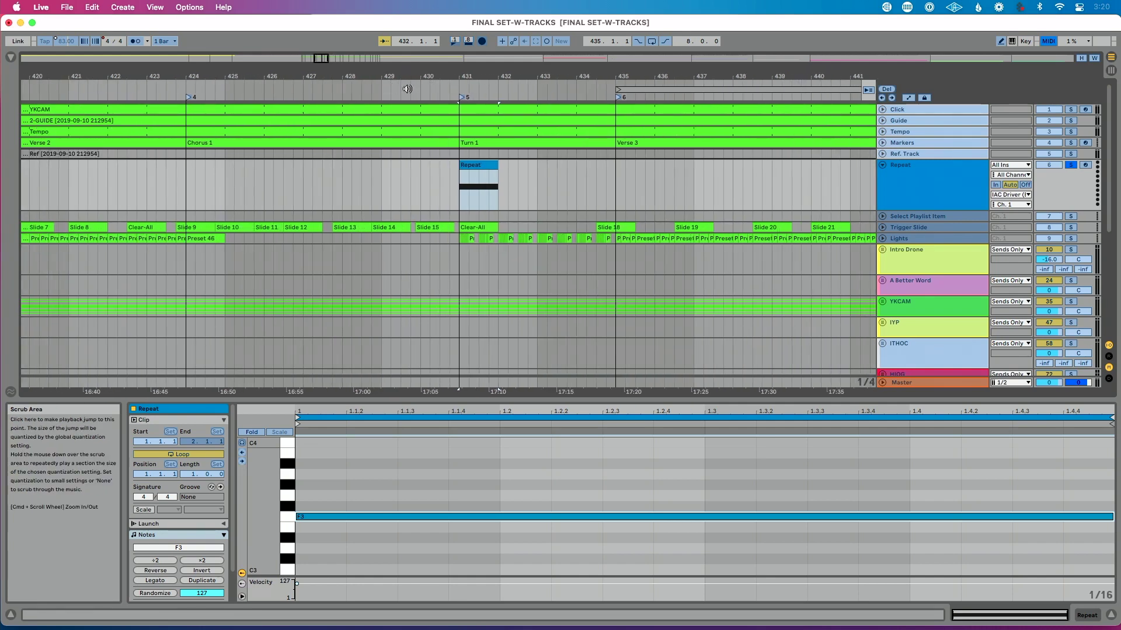
{"action": "left_click", "coordinate": [406, 89]}
{"action": "scroll", "coordinate": [467, 175], "scroll_direction": "left", "scroll_amount": 2}
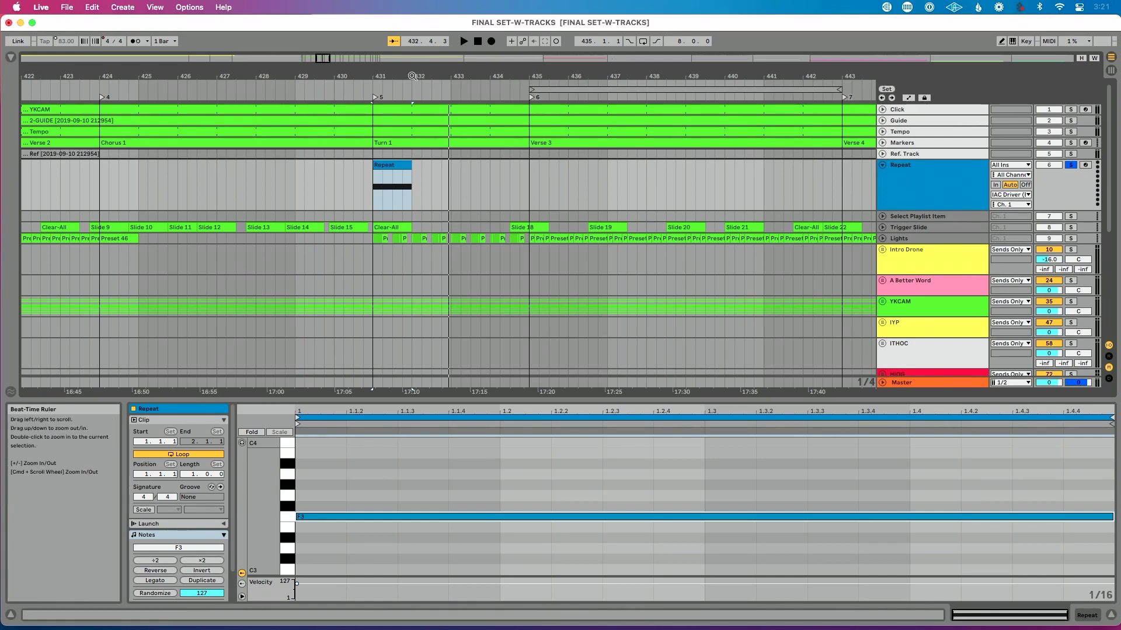
Step: Zoom the arrangement out to show the earlier bars
{"action": "left_click_drag", "start_coordinate": [412, 76], "coordinate": [461, 62]}
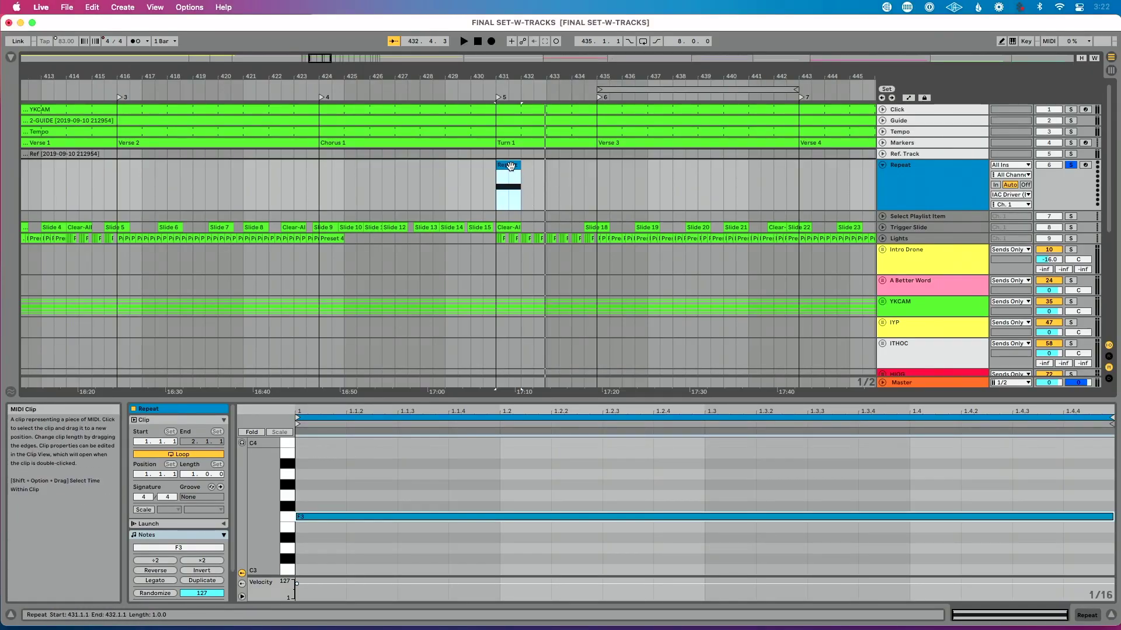
Step: Copy the Repeat clip to the start of each following section up to bar 477
{"action": "left_click_drag", "start_coordinate": [542, 84], "coordinate": [693, 70]}
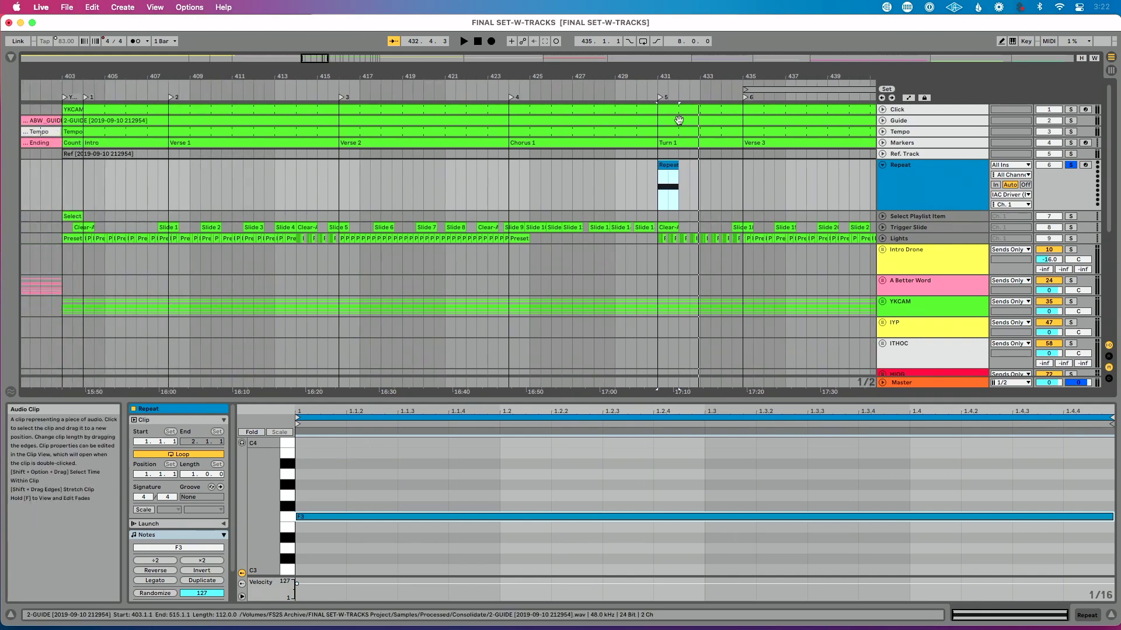
{"action": "left_click_drag", "start_coordinate": [675, 172], "coordinate": [505, 163]}
{"action": "scroll", "coordinate": [414, 171], "scroll_direction": "right", "scroll_amount": 5}
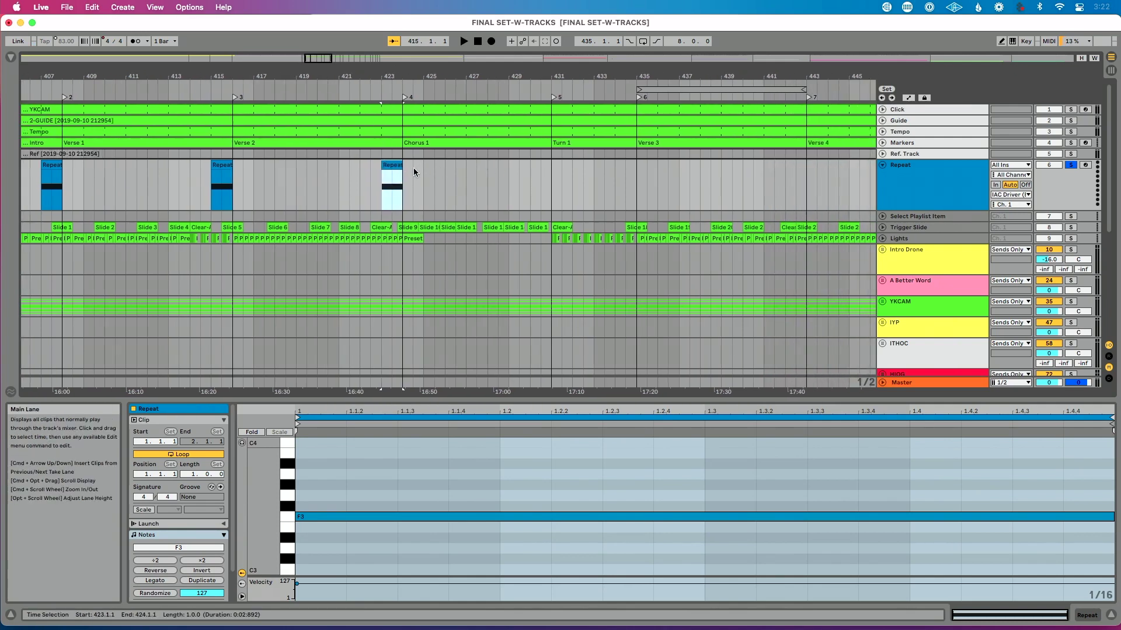
{"action": "left_click_drag", "start_coordinate": [390, 167], "coordinate": [623, 173], "text": "alt"}
{"action": "scroll", "coordinate": [623, 172], "scroll_direction": "right", "scroll_amount": 8}
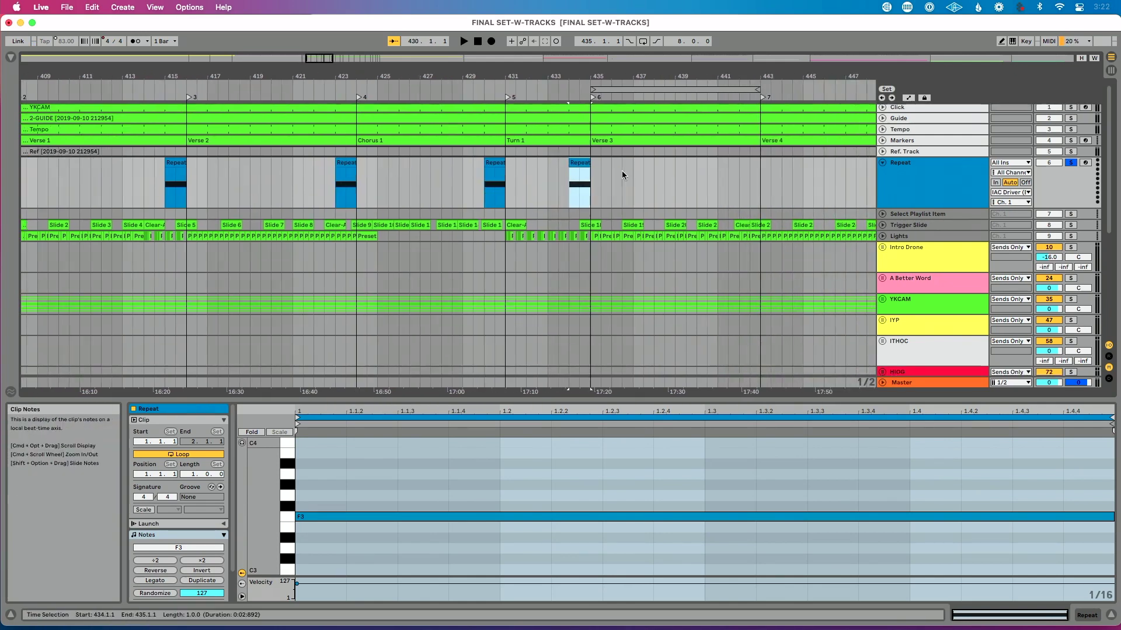
{"action": "left_click_drag", "start_coordinate": [462, 160], "coordinate": [631, 166], "text": "alt"}
{"action": "scroll", "coordinate": [632, 166], "scroll_direction": "right", "scroll_amount": 7}
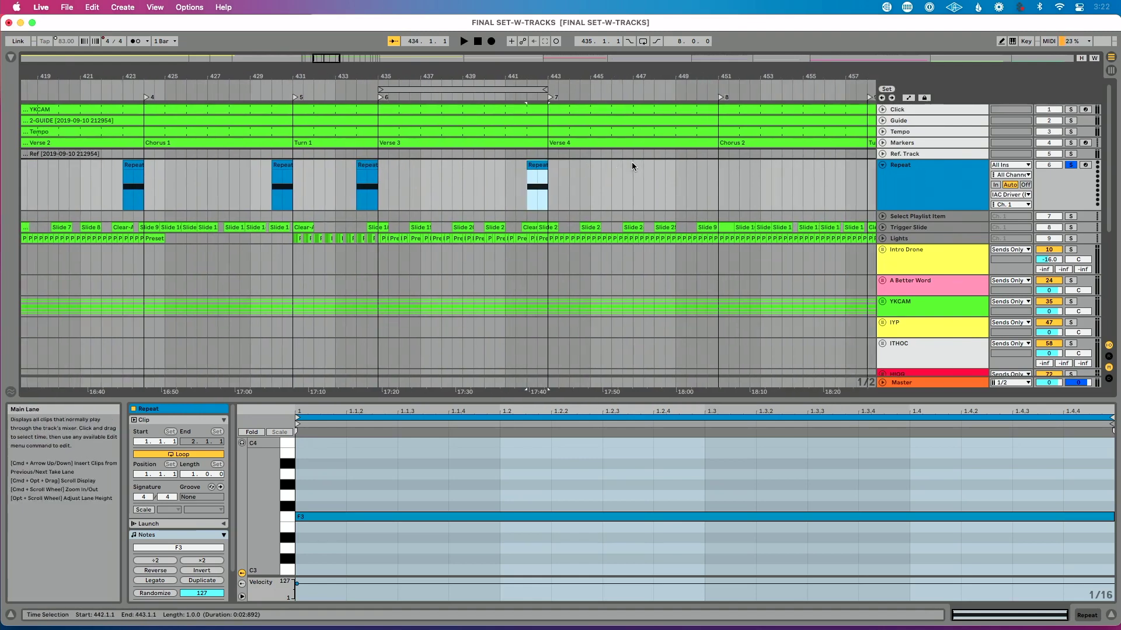
{"action": "left_click_drag", "start_coordinate": [476, 169], "coordinate": [645, 168], "text": "alt"}
{"action": "scroll", "coordinate": [646, 169], "scroll_direction": "right", "scroll_amount": 11}
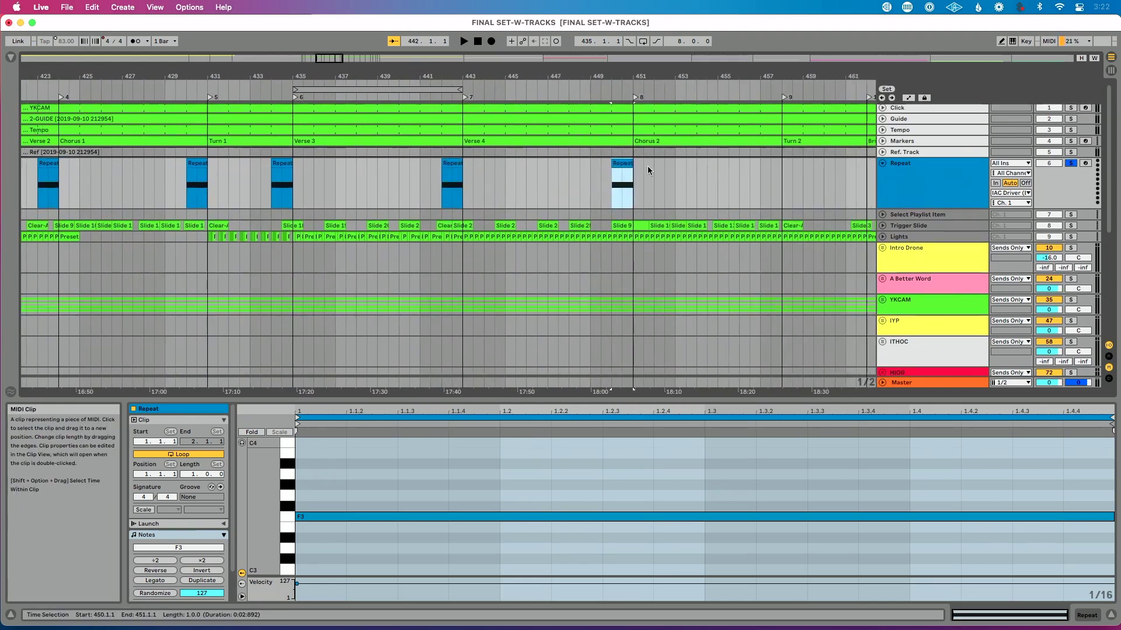
{"action": "left_click_drag", "start_coordinate": [405, 166], "coordinate": [563, 167], "text": "alt"}
{"action": "scroll", "coordinate": [562, 167], "scroll_direction": "right", "scroll_amount": 5}
{"action": "left_click_drag", "start_coordinate": [448, 164], "coordinate": [534, 166], "text": "alt"}
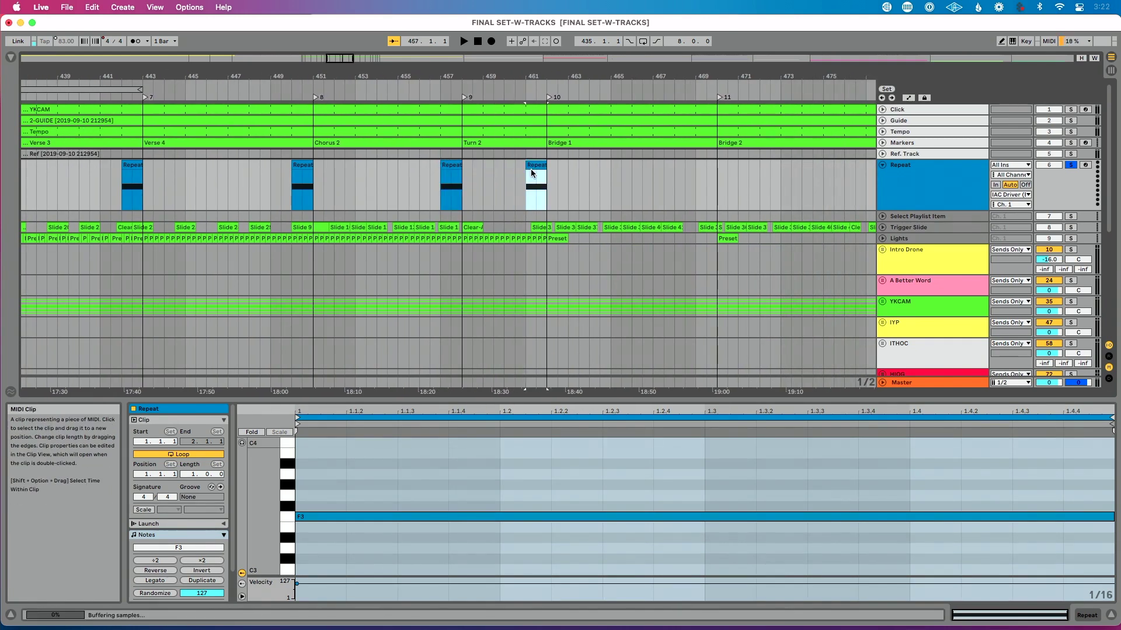
{"action": "scroll", "coordinate": [534, 166], "scroll_direction": "right", "scroll_amount": 8}
{"action": "left_click_drag", "start_coordinate": [366, 167], "coordinate": [540, 167], "text": "alt"}
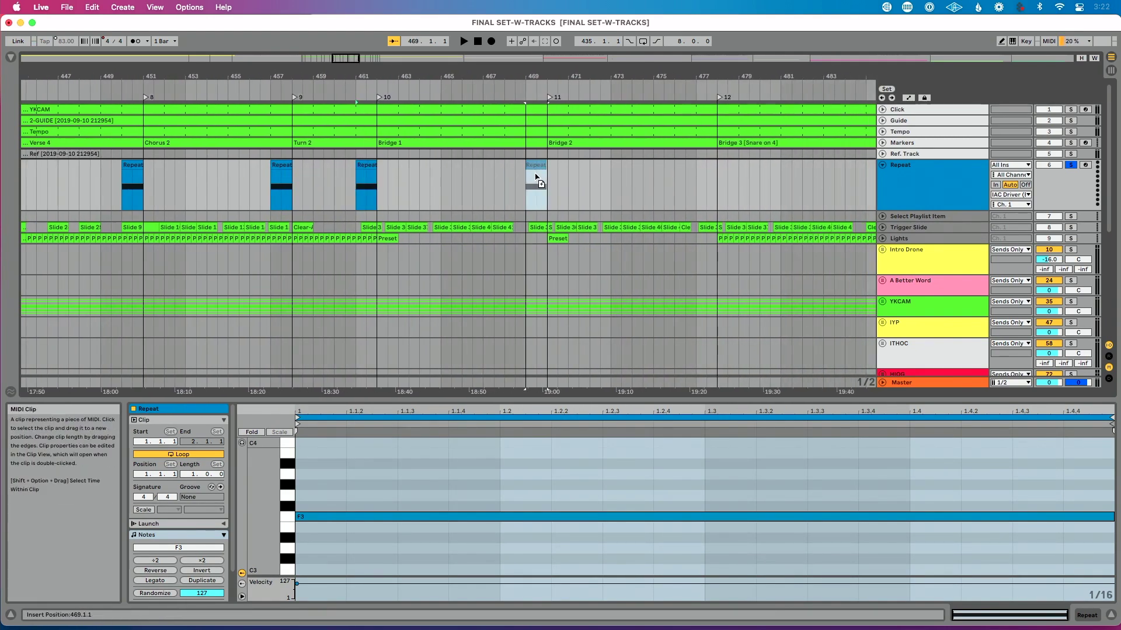
{"action": "scroll", "coordinate": [533, 172], "scroll_direction": "right", "scroll_amount": 5}
{"action": "left_click_drag", "start_coordinate": [425, 162], "coordinate": [590, 176], "text": "alt"}
Step: Continue placing Repeat clip copies from bar 485 through the last section at bar 510
{"action": "scroll", "coordinate": [575, 178], "scroll_direction": "right", "scroll_amount": 9}
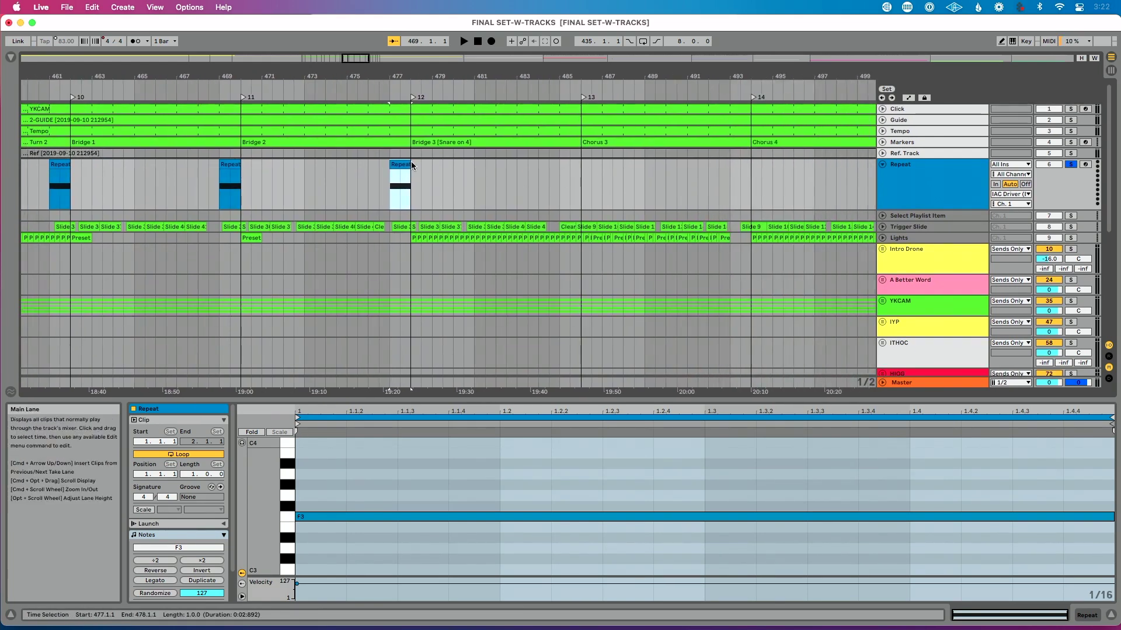
{"action": "key", "text": "super+d"}
{"action": "scroll", "coordinate": [454, 163], "scroll_direction": "right", "scroll_amount": 6}
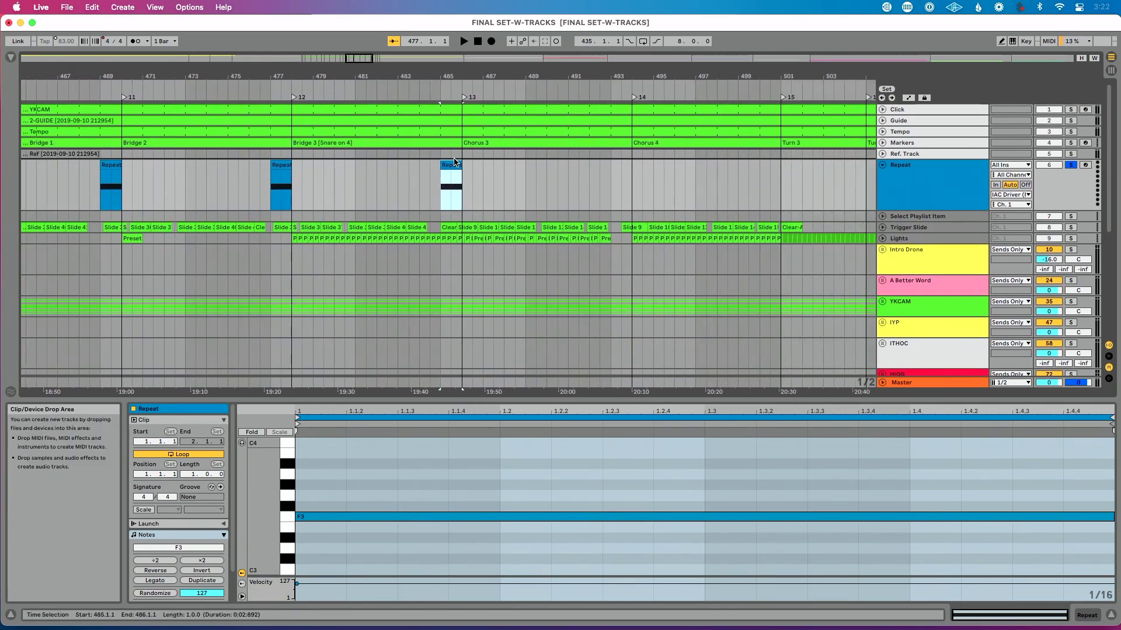
{"action": "left_click_drag", "start_coordinate": [454, 162], "coordinate": [625, 176], "text": "alt"}
{"action": "scroll", "coordinate": [624, 181], "scroll_direction": "right", "scroll_amount": 6}
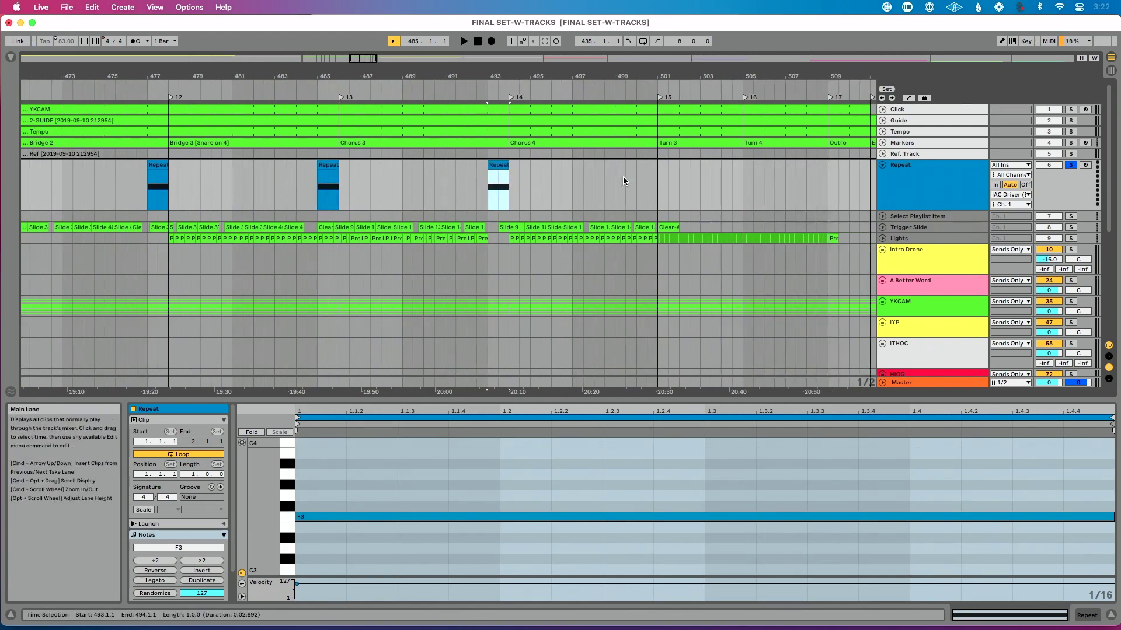
{"action": "scroll", "coordinate": [623, 181], "scroll_direction": "right", "scroll_amount": 3}
{"action": "left_click_drag", "start_coordinate": [452, 186], "coordinate": [601, 187], "text": "alt"}
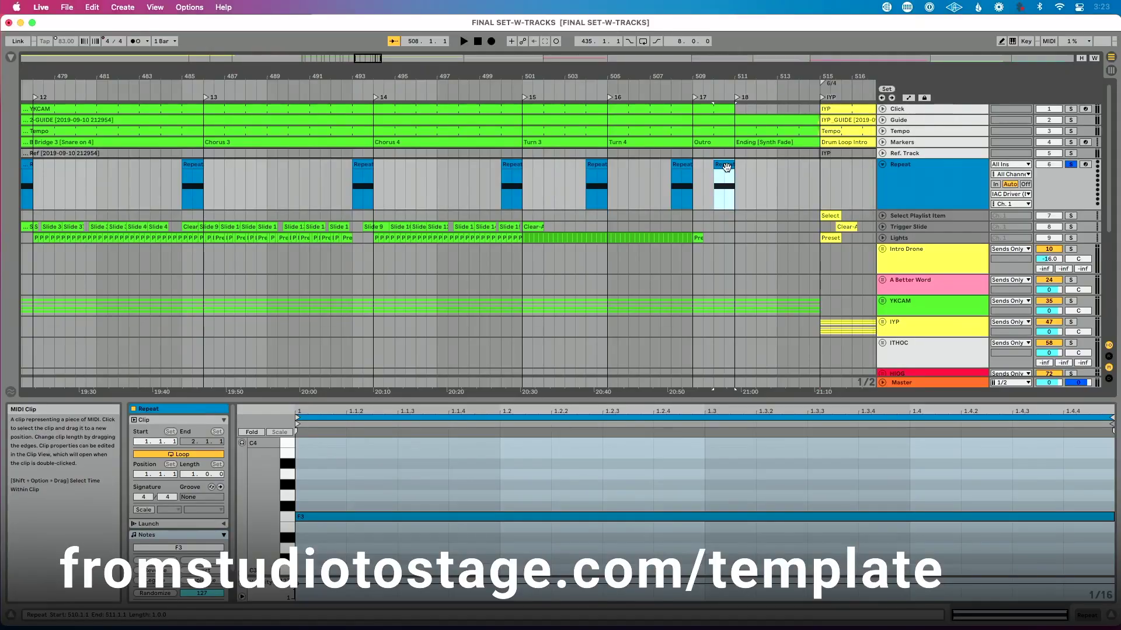
Step: Unsolo the Repeat track and select it
{"action": "key", "text": "minus"}
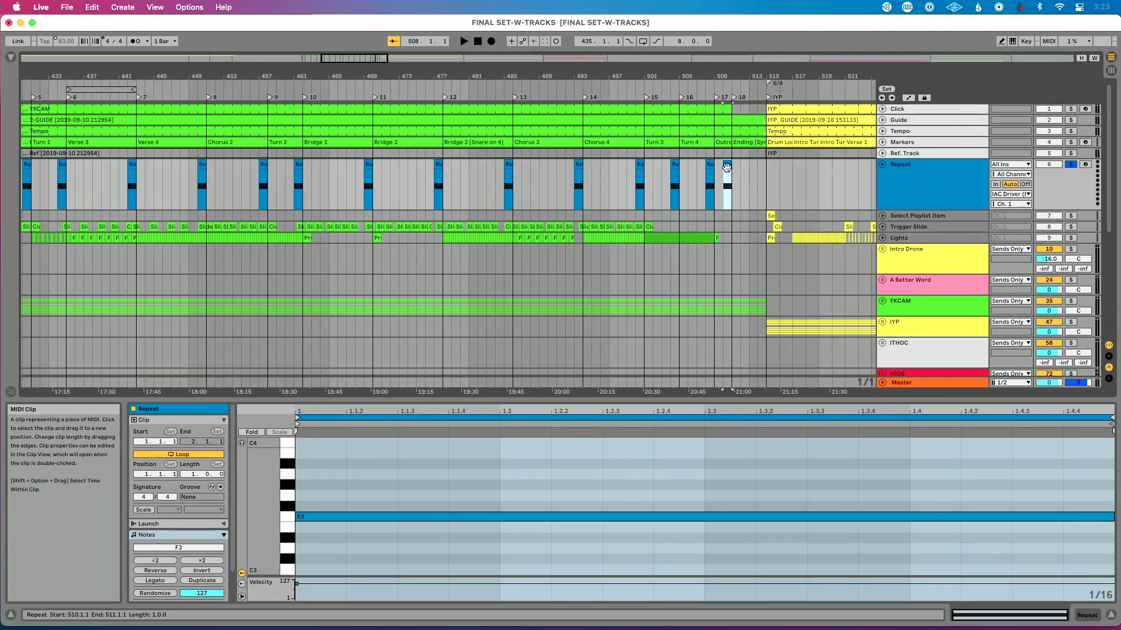
{"action": "left_click", "coordinate": [1070, 164]}
{"action": "scroll", "coordinate": [706, 185], "scroll_direction": "left", "scroll_amount": 15}
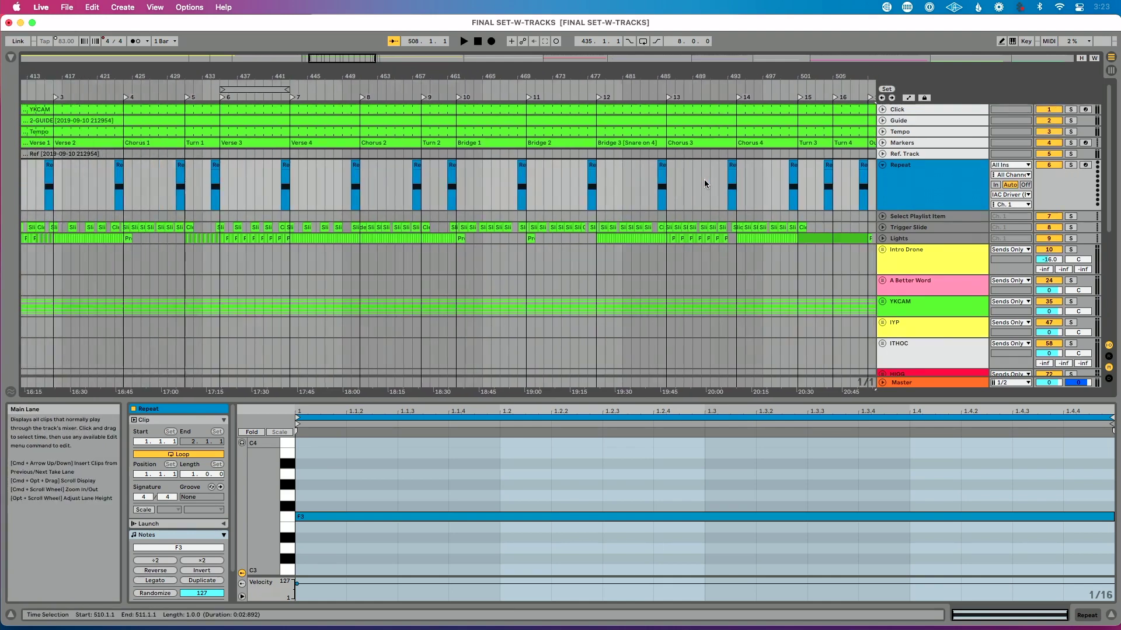
{"action": "key", "text": "plus"}
{"action": "key", "text": "plus"}
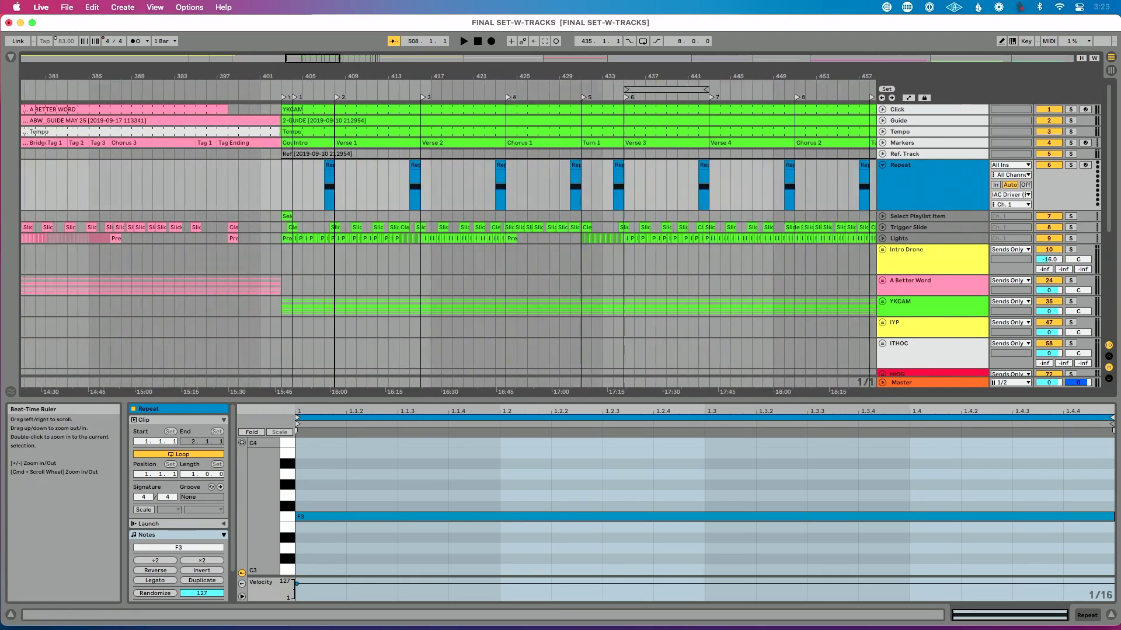
{"action": "left_click", "coordinate": [960, 186]}
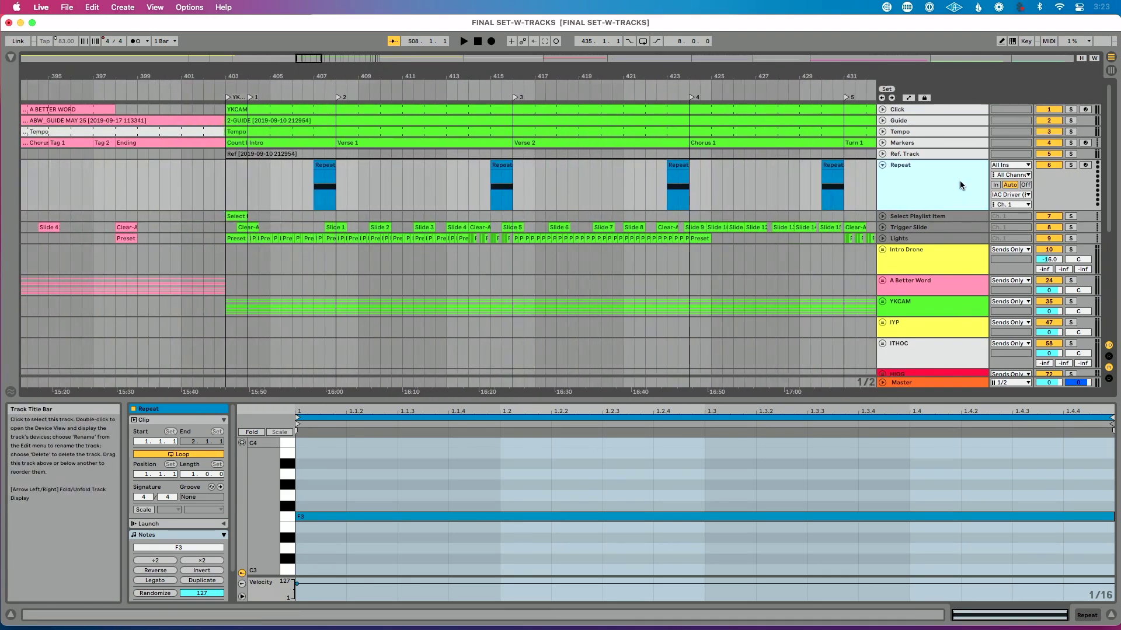
Step: Map the R key to the Repeat track's on/off switch in Key Map mode
{"action": "key", "text": "super+k"}
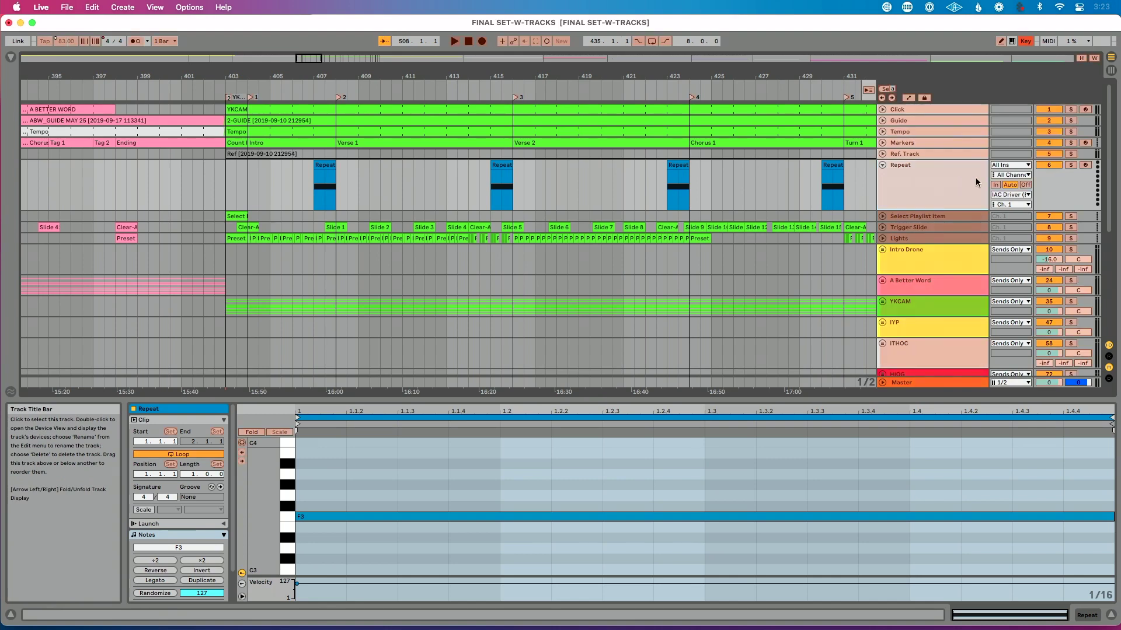
{"action": "left_click", "coordinate": [1047, 168]}
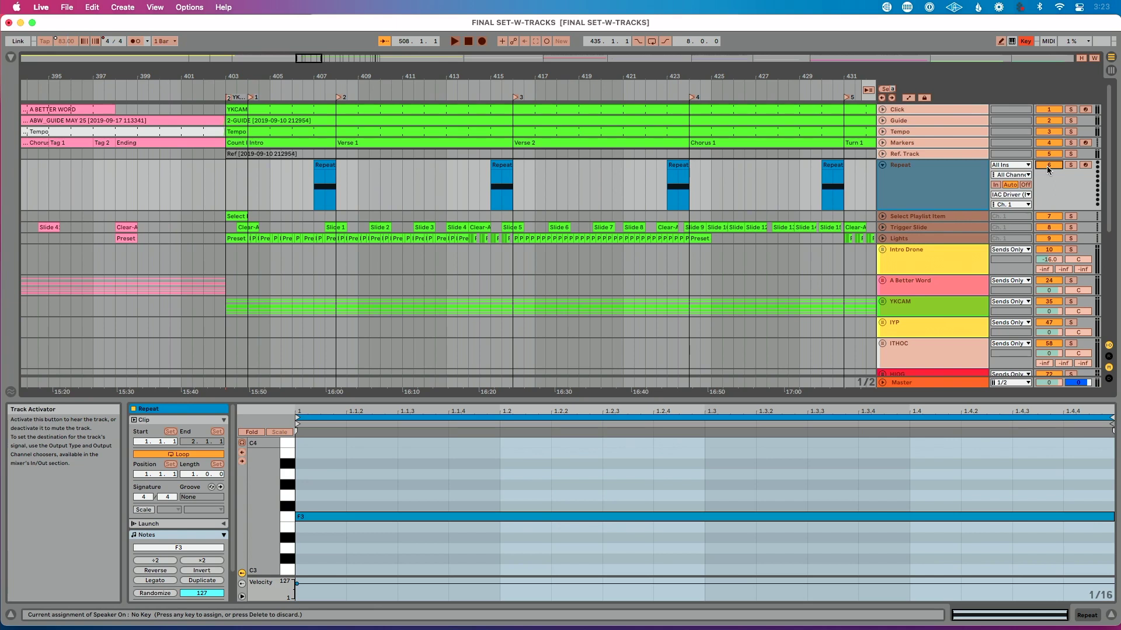
{"action": "key", "text": "r"}
{"action": "key", "text": "super+k"}
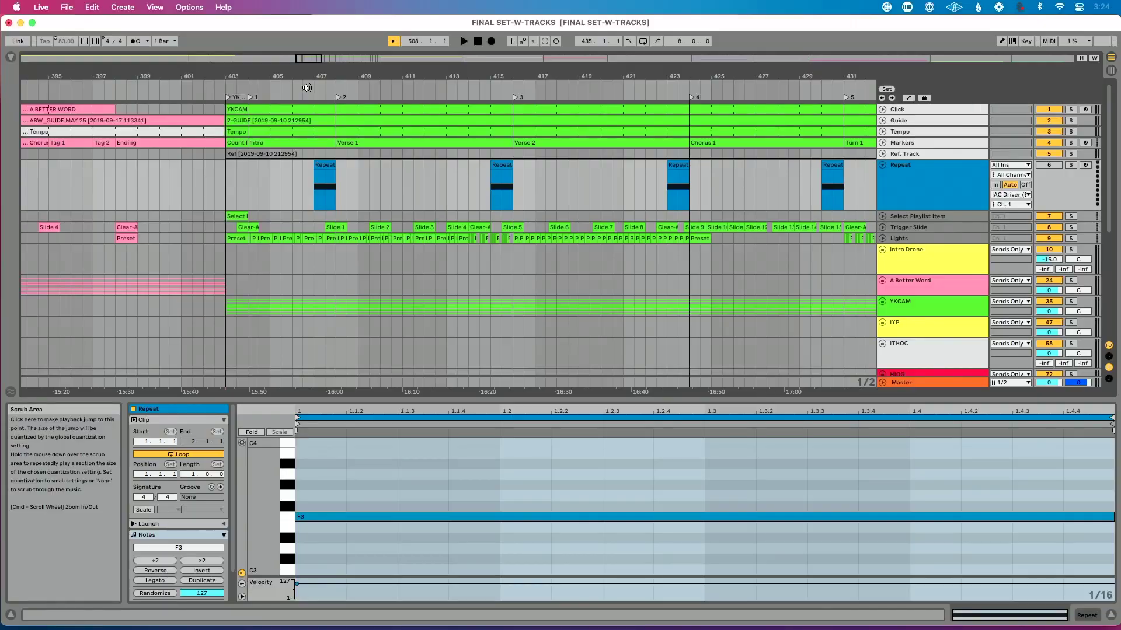
Step: Play from around bar 406, restarting before the first Repeat clip to hear the jumps back
{"action": "left_click", "coordinate": [298, 86]}
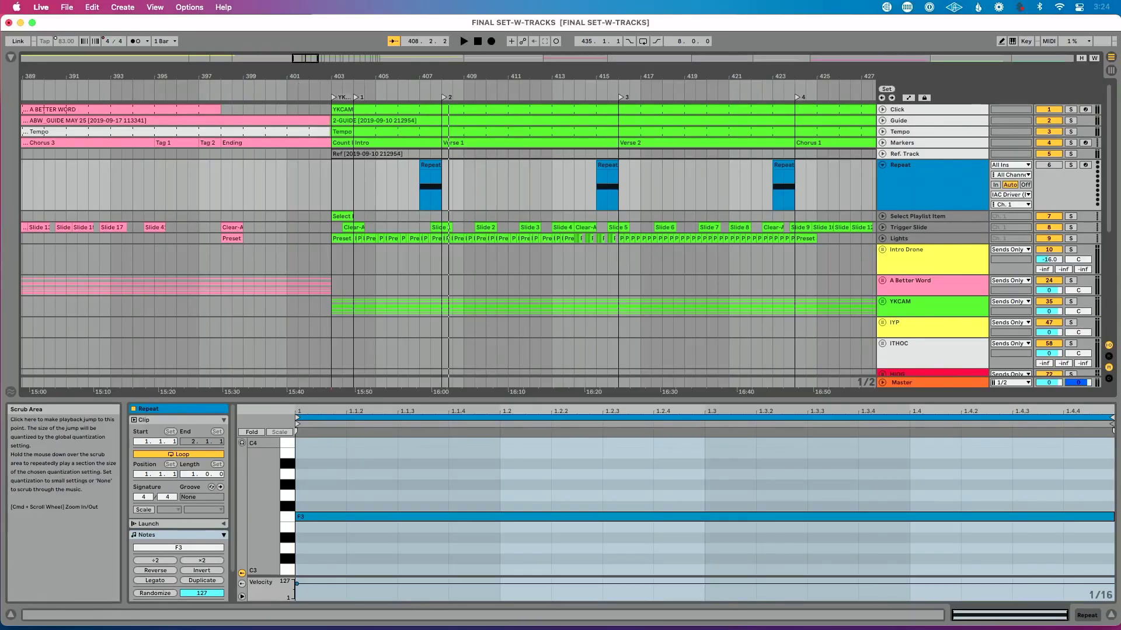
{"action": "left_click", "coordinate": [405, 92]}
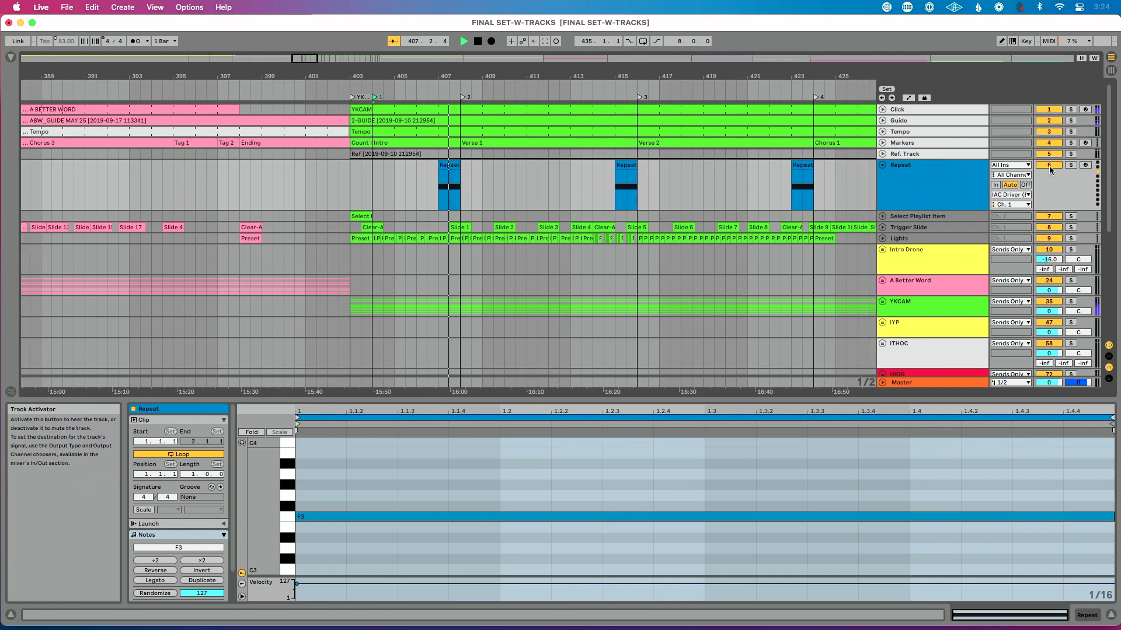
{"action": "left_click", "coordinate": [365, 98]}
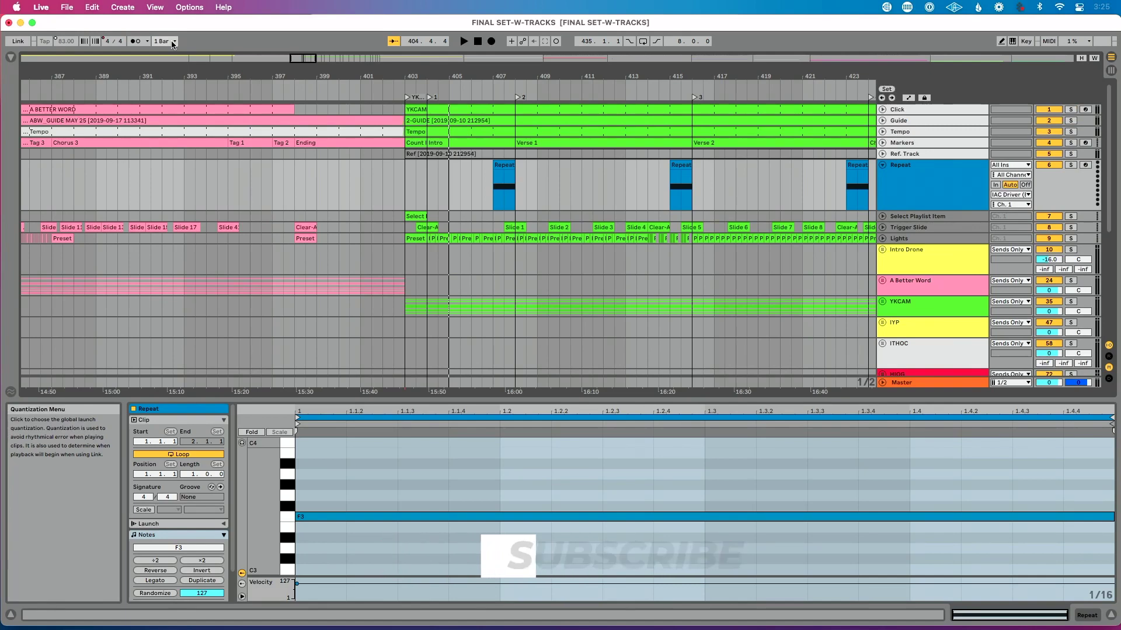
Step: Toggle Remote for the Oakboard Slide Duo MIDI input and close Preferences
{"action": "scroll", "coordinate": [431, 136], "scroll_direction": "right", "scroll_amount": 5}
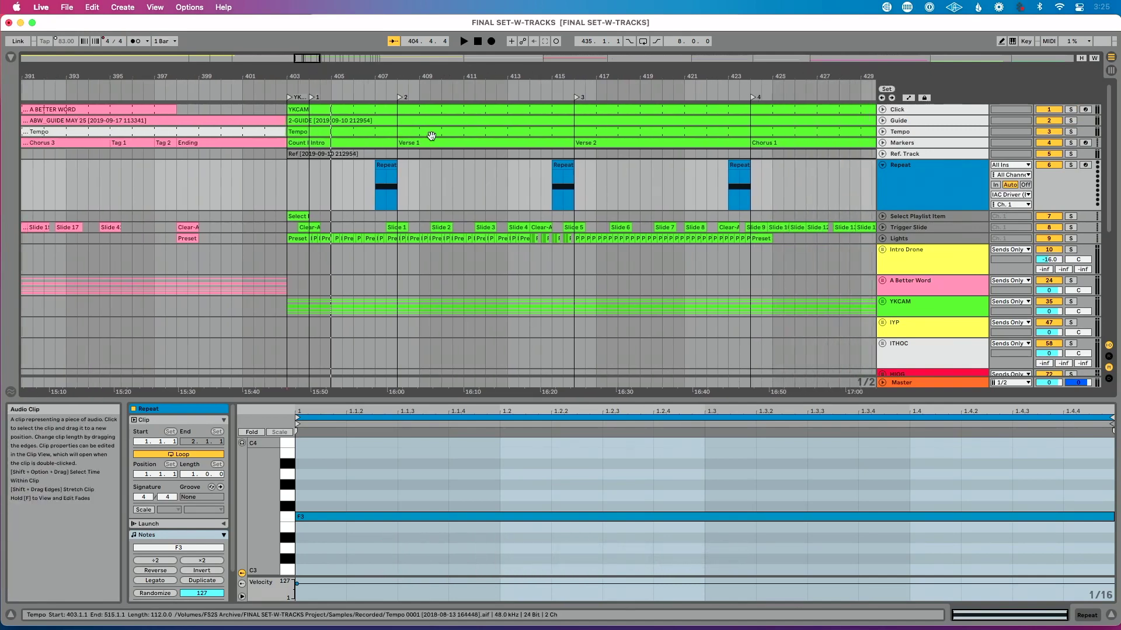
{"action": "scroll", "coordinate": [431, 136], "scroll_direction": "right", "scroll_amount": 2}
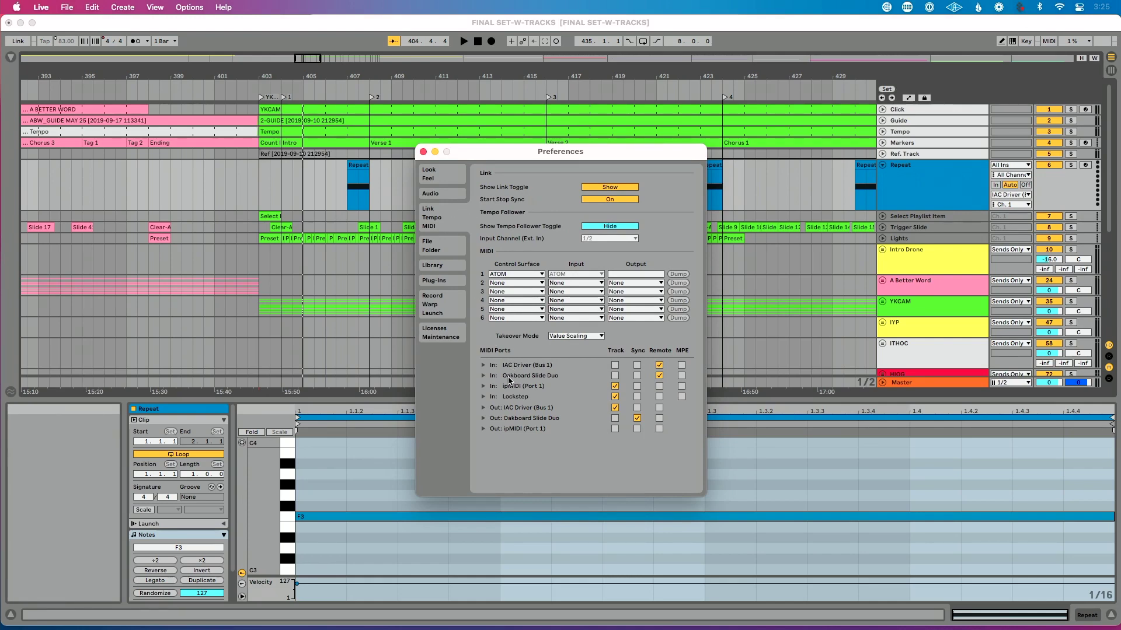
{"action": "left_click", "coordinate": [659, 375]}
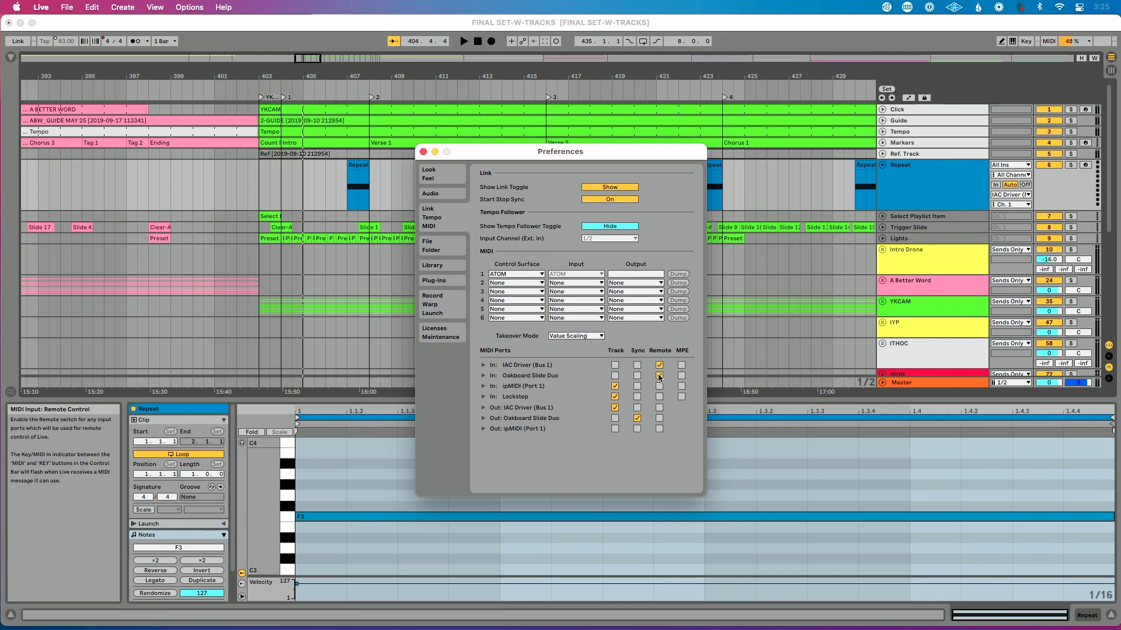
{"action": "key", "text": "Escape"}
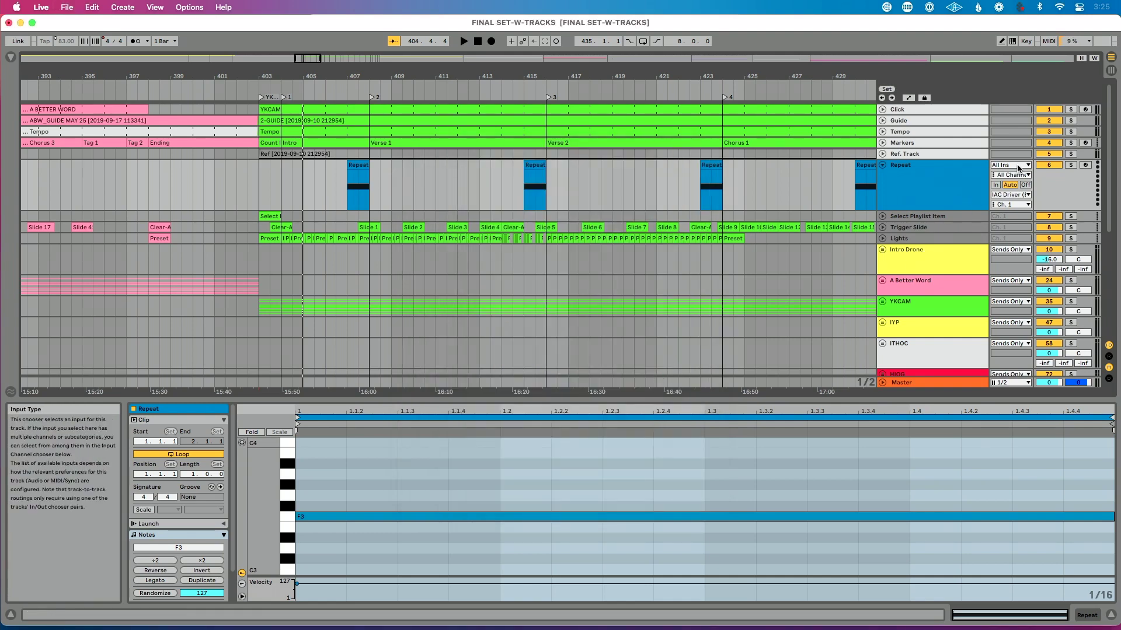
Step: MIDI-map the Repeat track's activator switch to note E3 on channel 16
{"action": "key", "text": "super+m"}
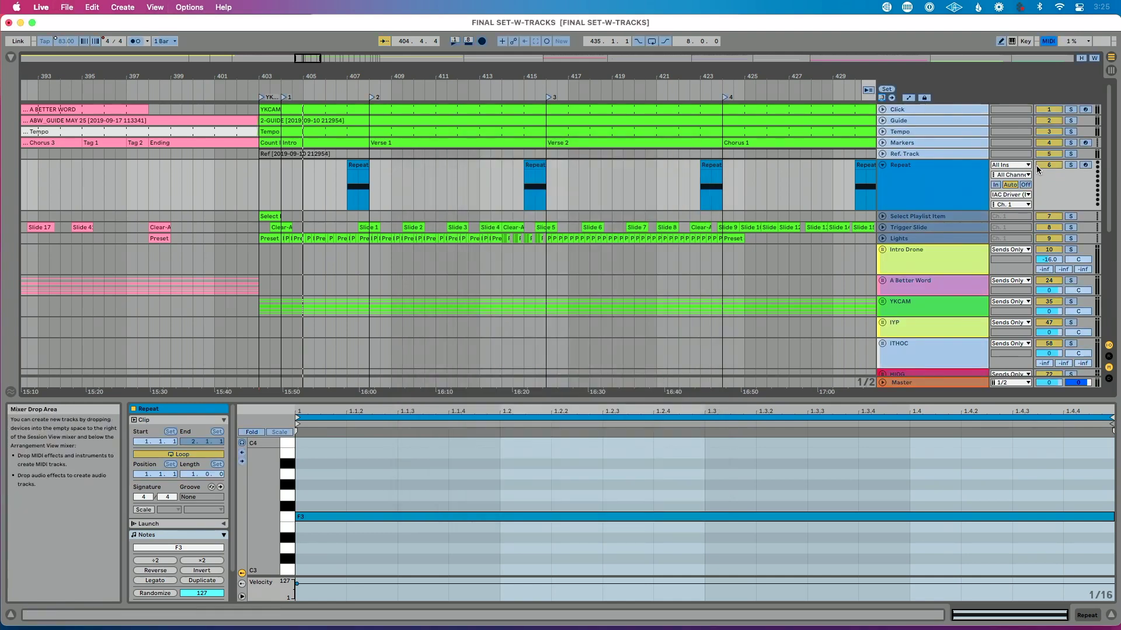
{"action": "left_click", "coordinate": [1043, 168]}
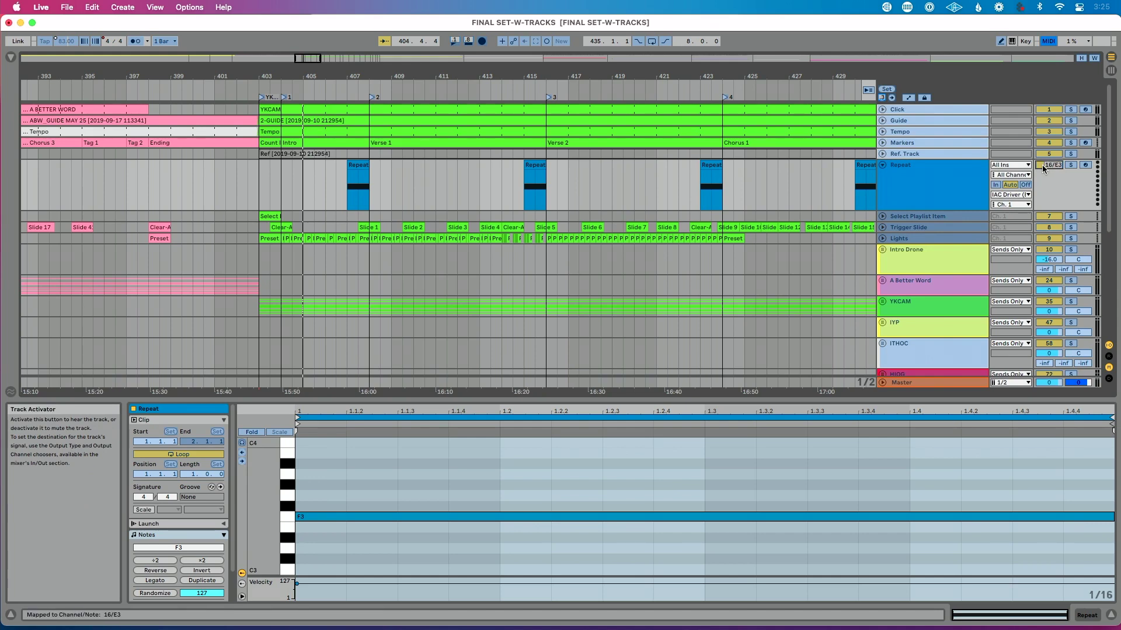
{"action": "key", "text": "super+m"}
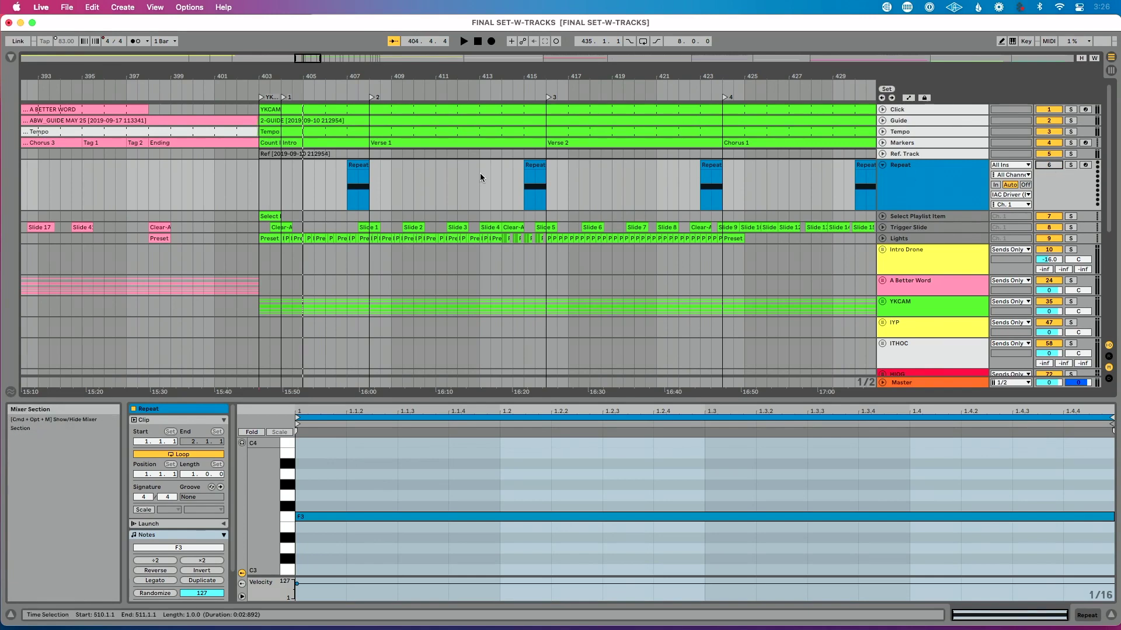
Step: Play from bar 406 through the first Repeat clip to test the jump back, then replay
{"action": "left_click", "coordinate": [320, 178]}
{"action": "key", "text": "space"}
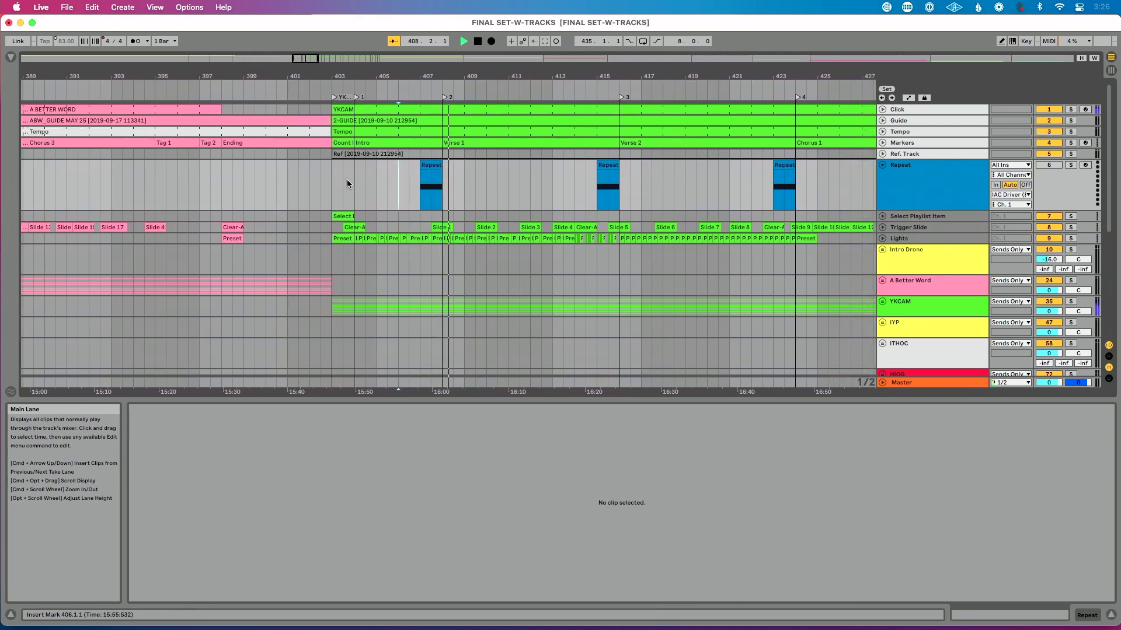
{"action": "key", "text": "space"}
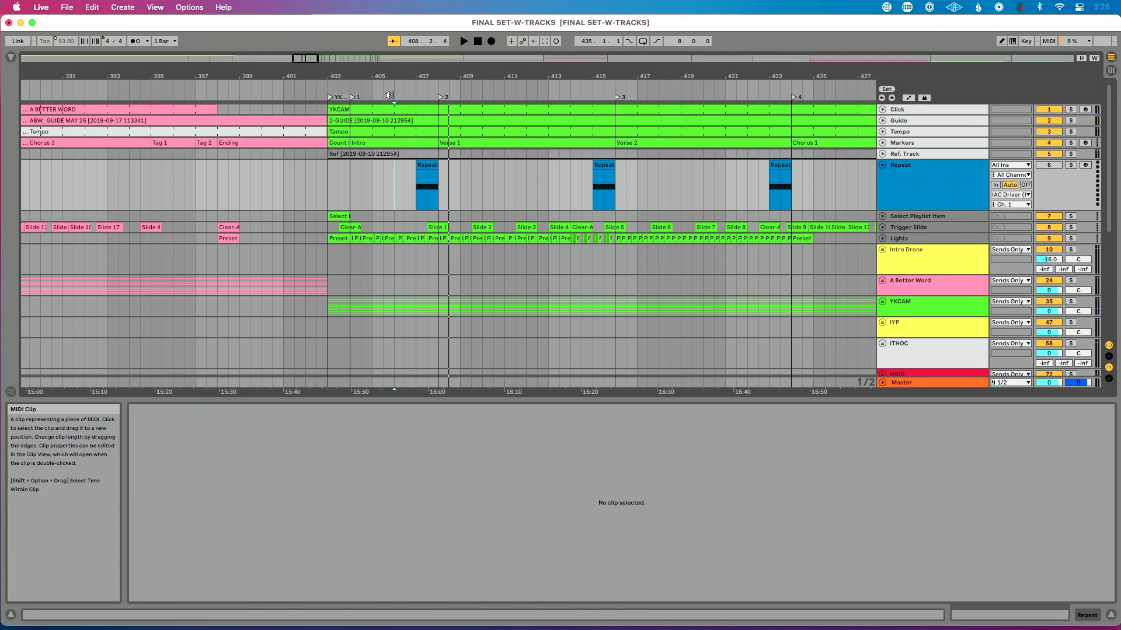
{"action": "left_click", "coordinate": [393, 93]}
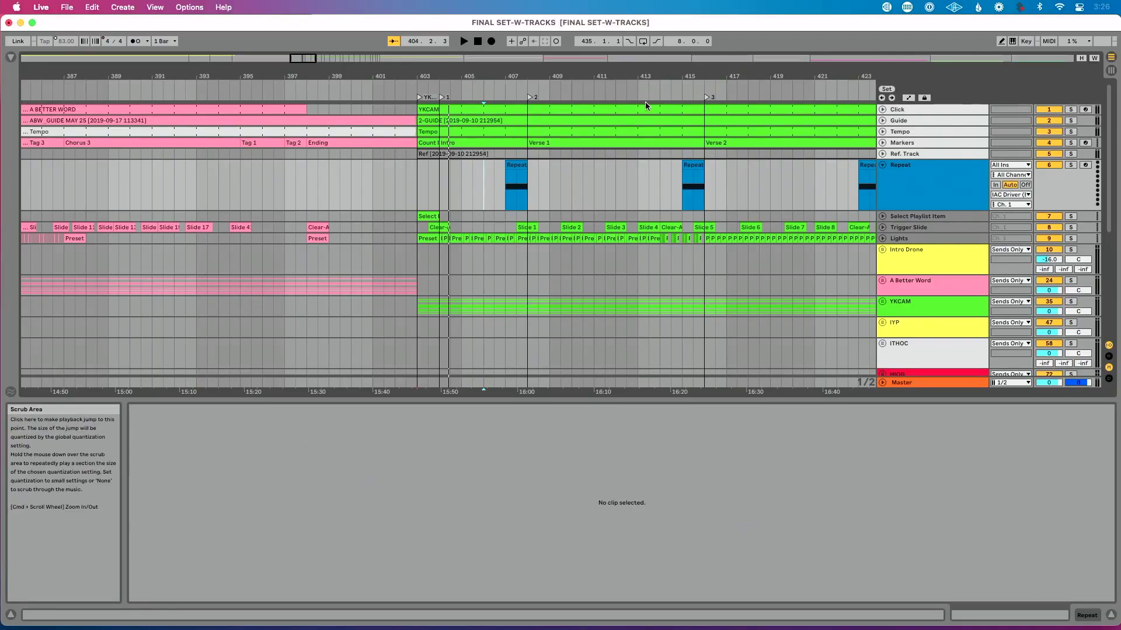
Step: Select the Guide track by its title bar
{"action": "left_click", "coordinate": [914, 122]}
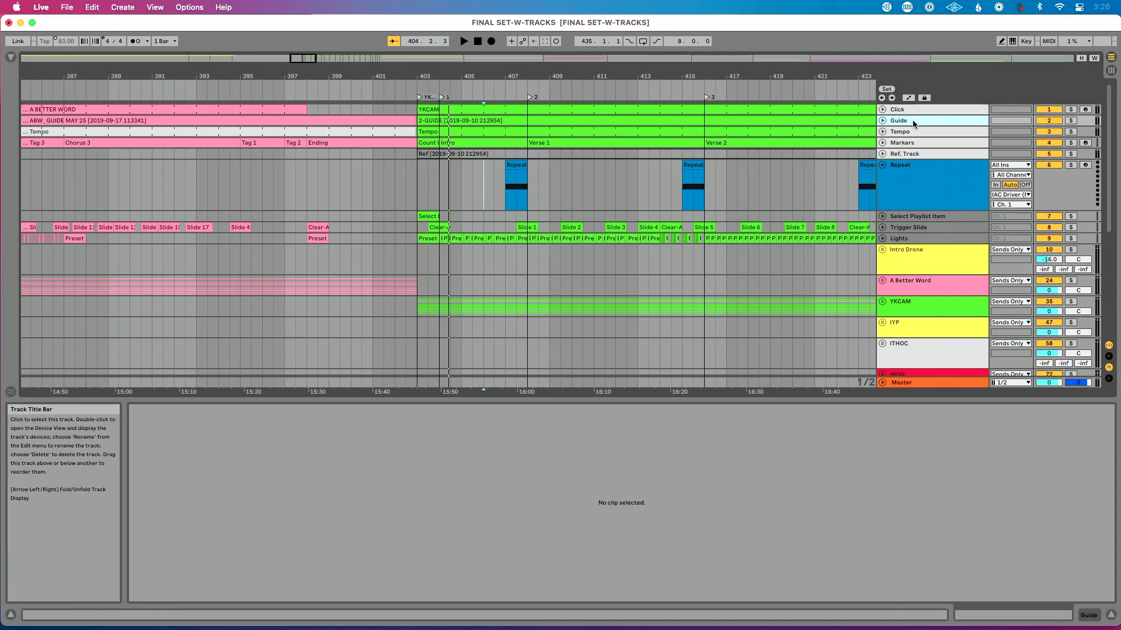